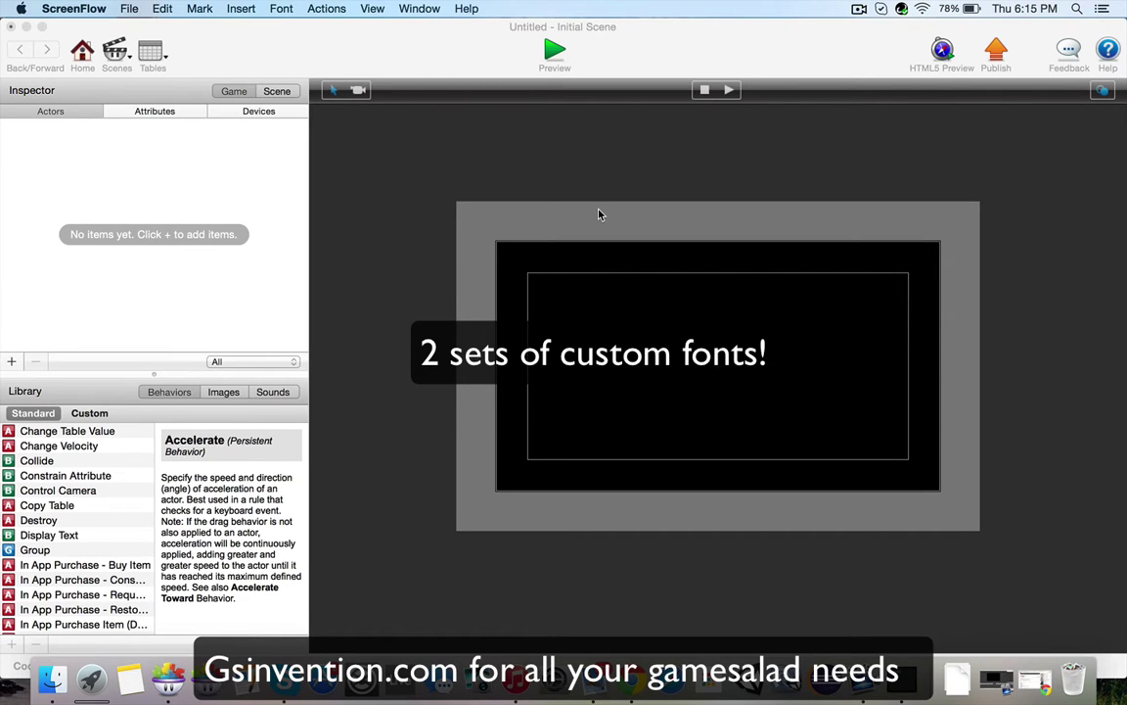
Add two new integer game attributes
left_click(156, 112)
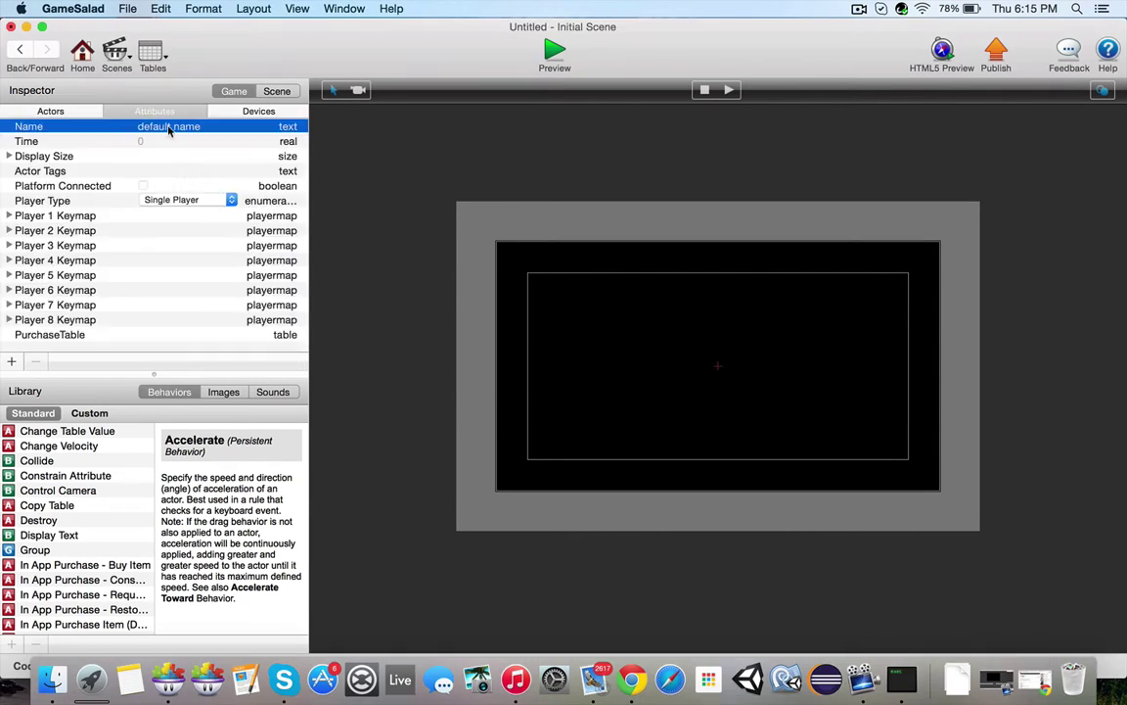
left_click(10, 361)
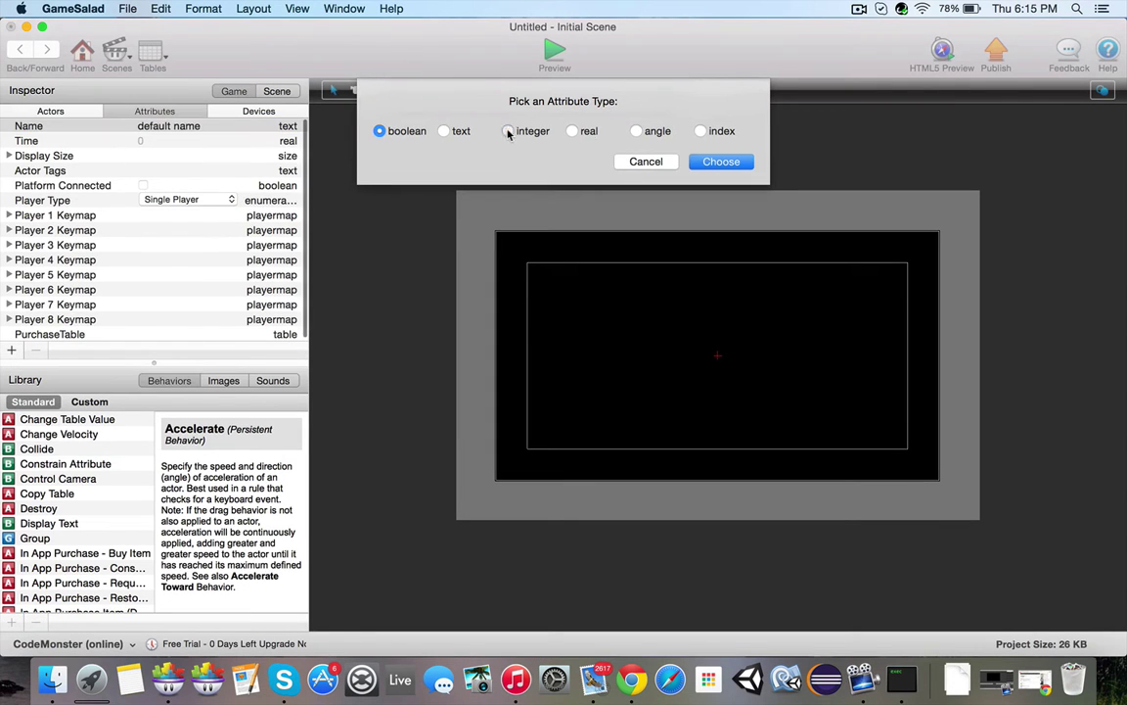
left_click(508, 130)
left_click(722, 162)
left_click(11, 349)
left_click(721, 161)
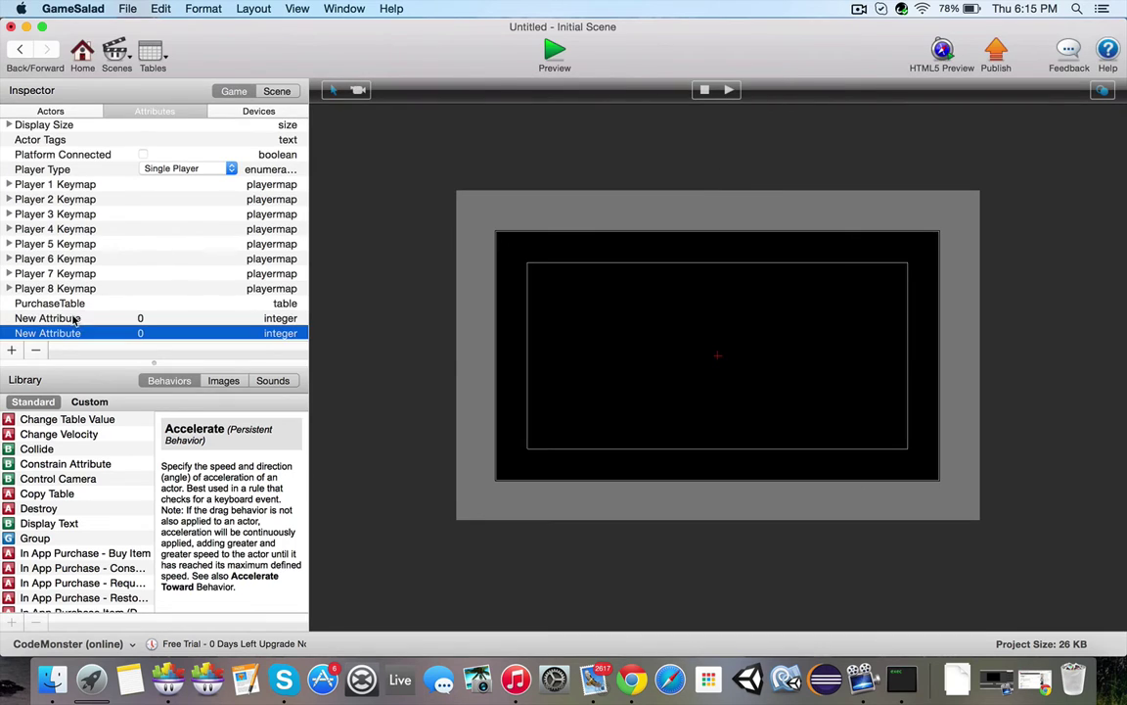
Rename the two new attributes timer and lives
left_click(74, 306)
left_click(74, 305)
double_click(79, 317)
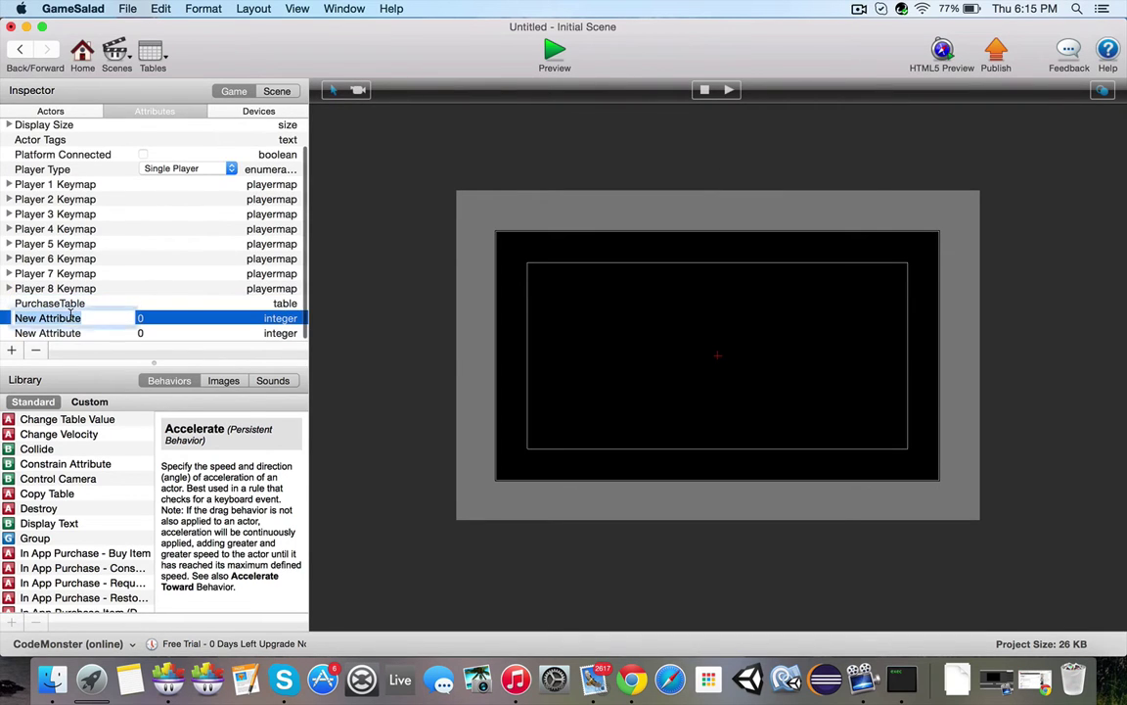
type("timer")
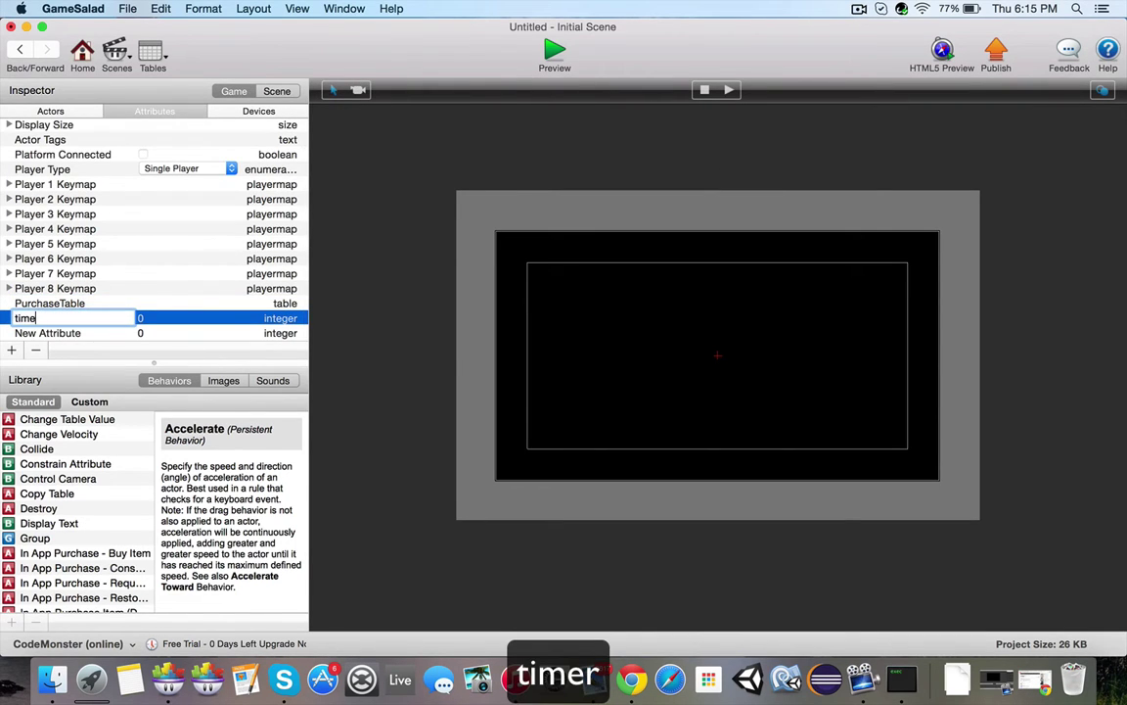
double_click(64, 335)
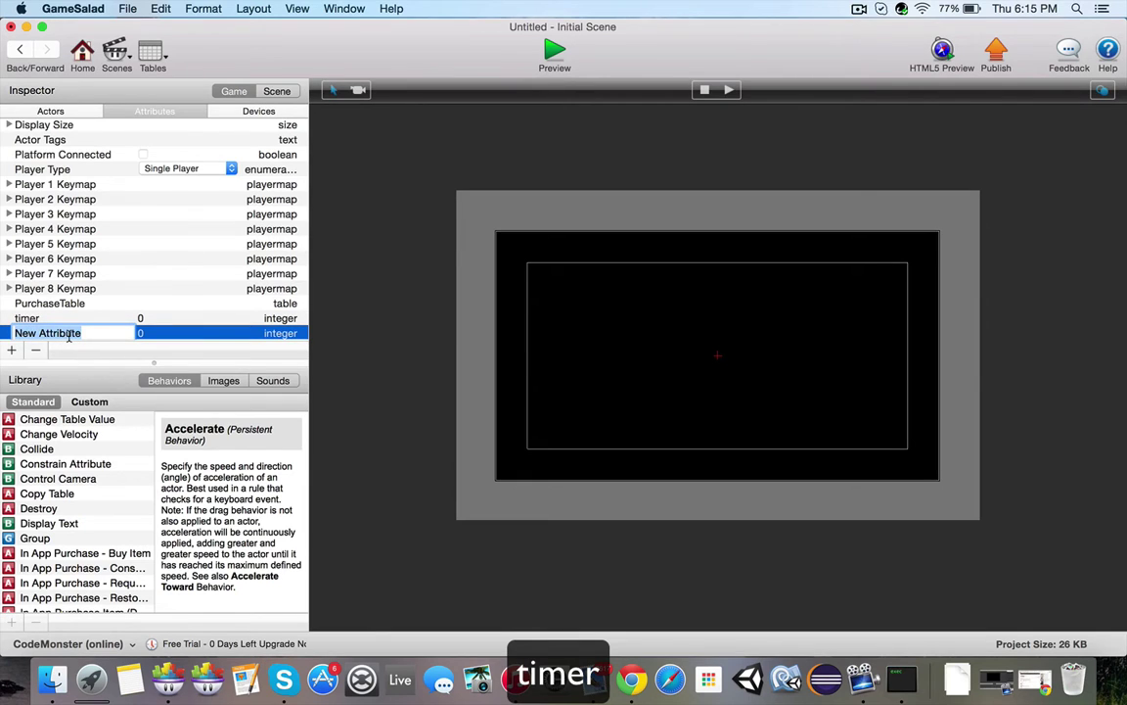
type("lives")
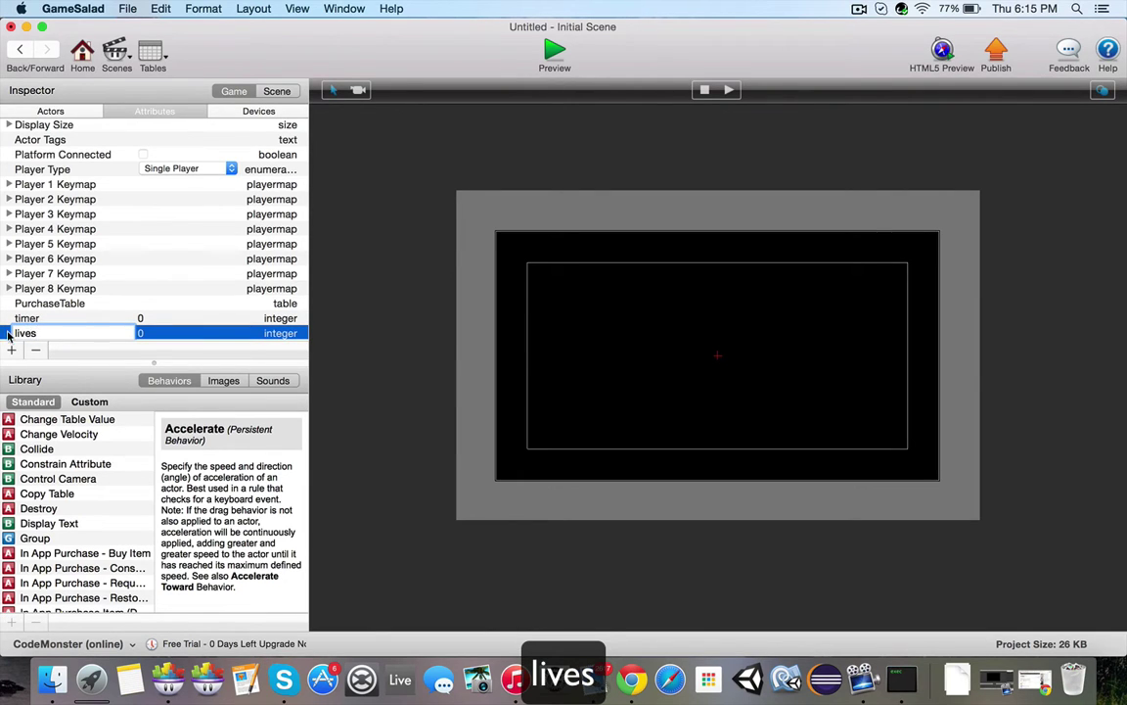
Set timer's starting value to 60 and lives' to 5
left_click(183, 320)
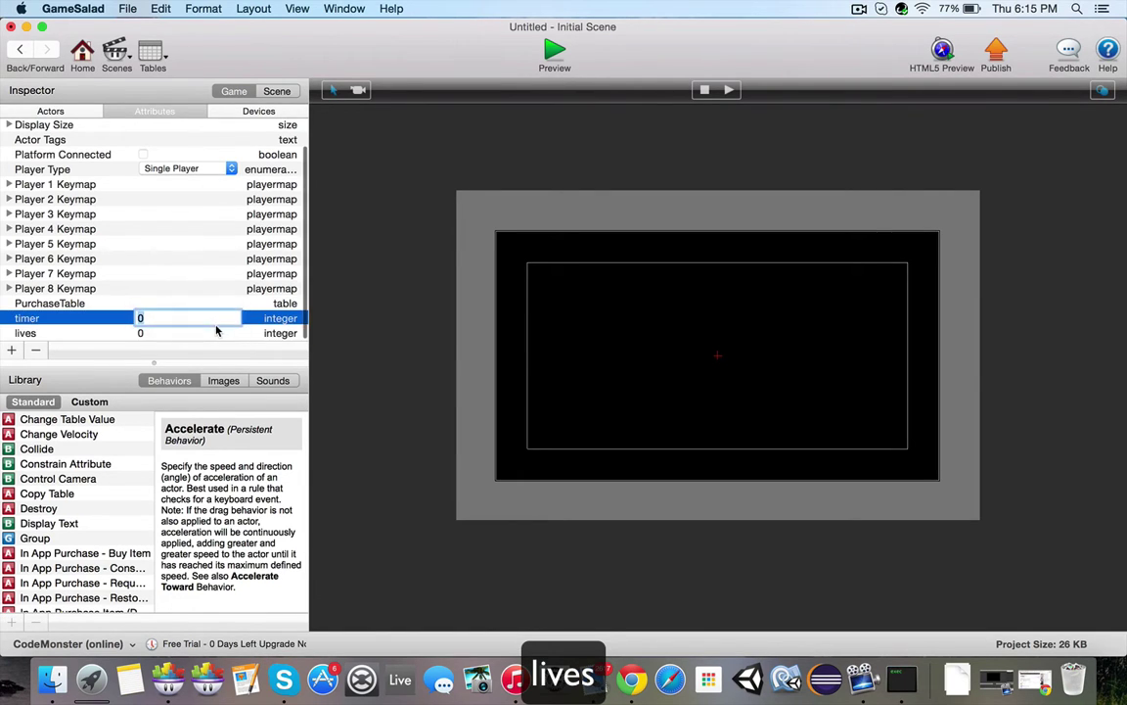
type("60")
left_click(216, 333)
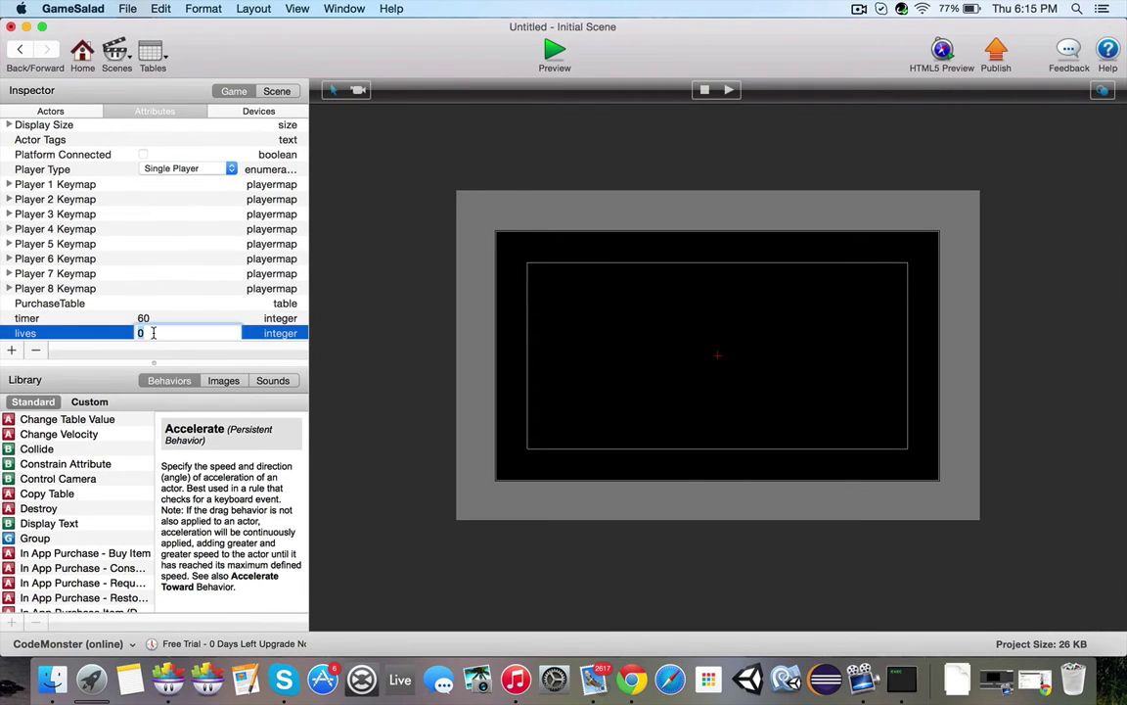
type("5")
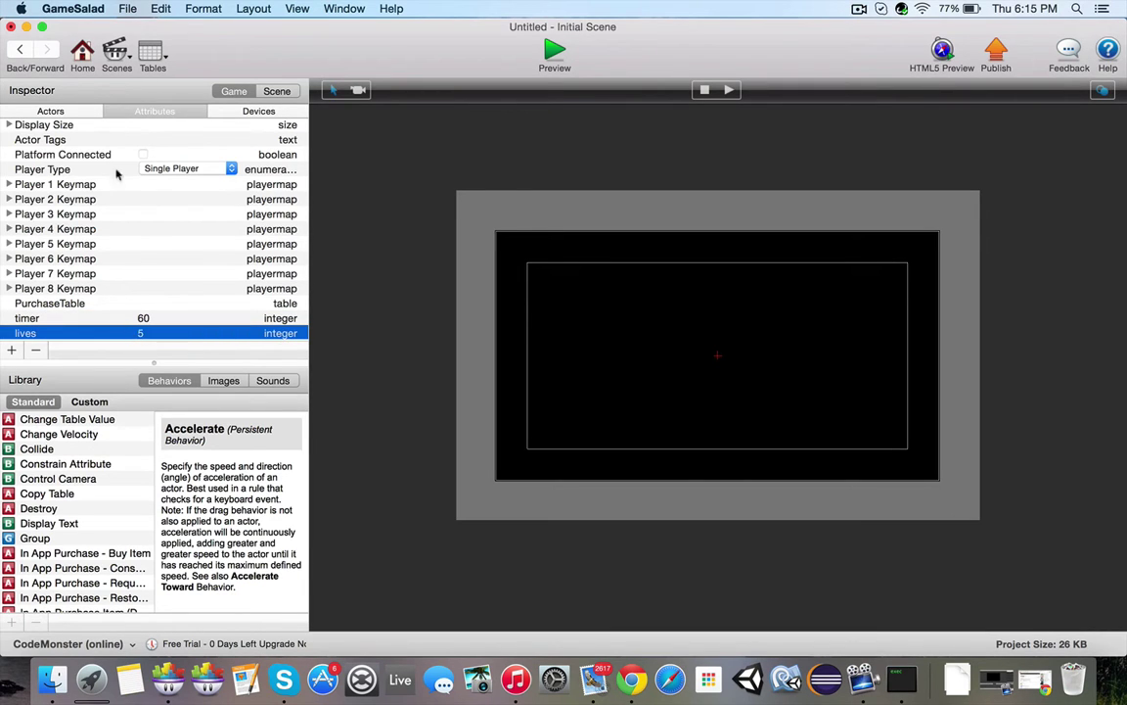
left_click(54, 109)
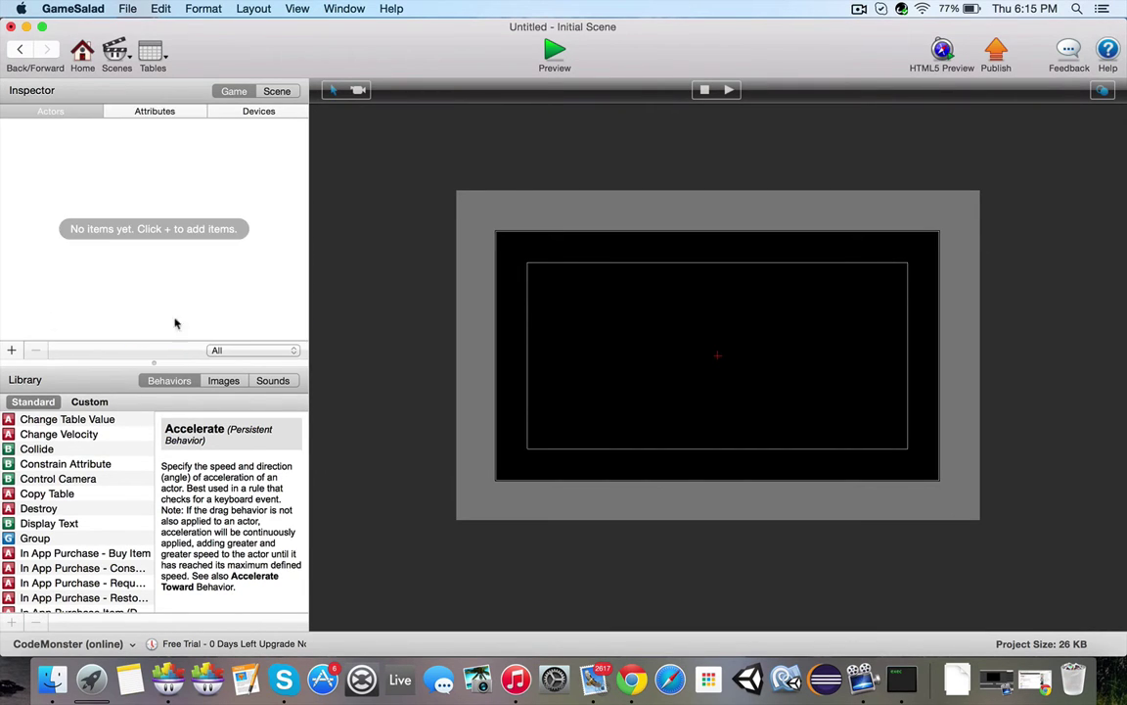
Drag the text_0_small image from the Images library onto the scene's top-left, then deselect it
left_click(224, 381)
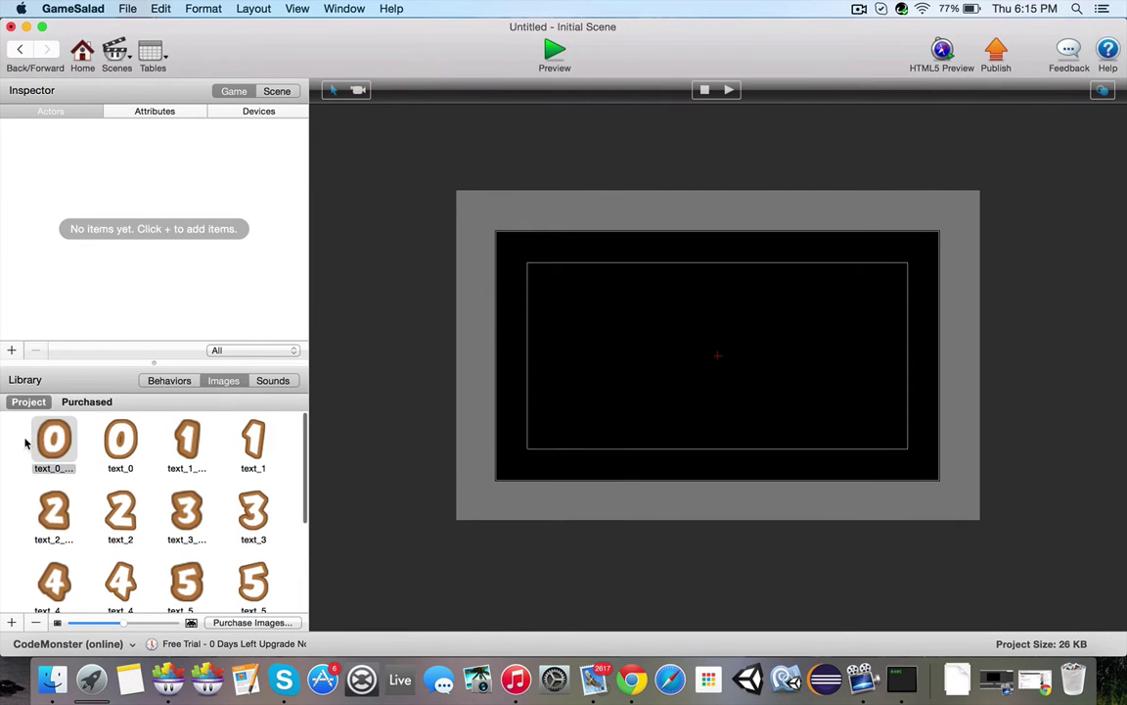
scroll(160, 530, "down", 2)
scroll(160, 531, "down", 3)
scroll(160, 531, "up", 5)
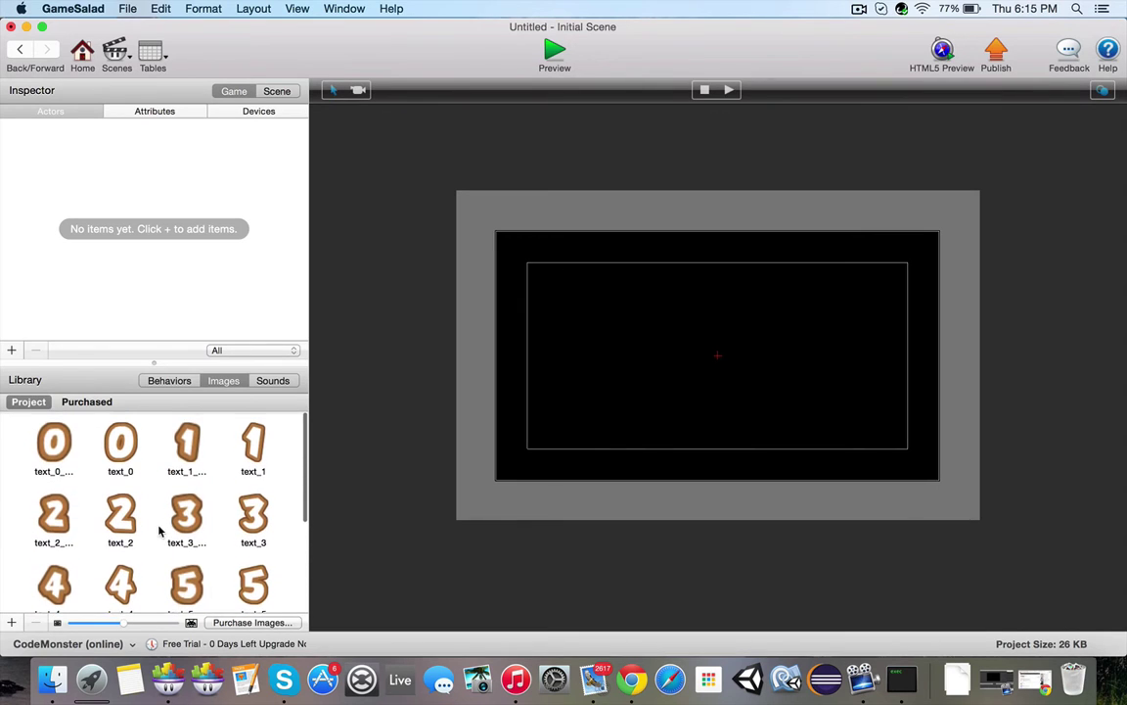
left_click(57, 433)
left_click_drag(56, 433, 570, 258)
left_click(547, 286)
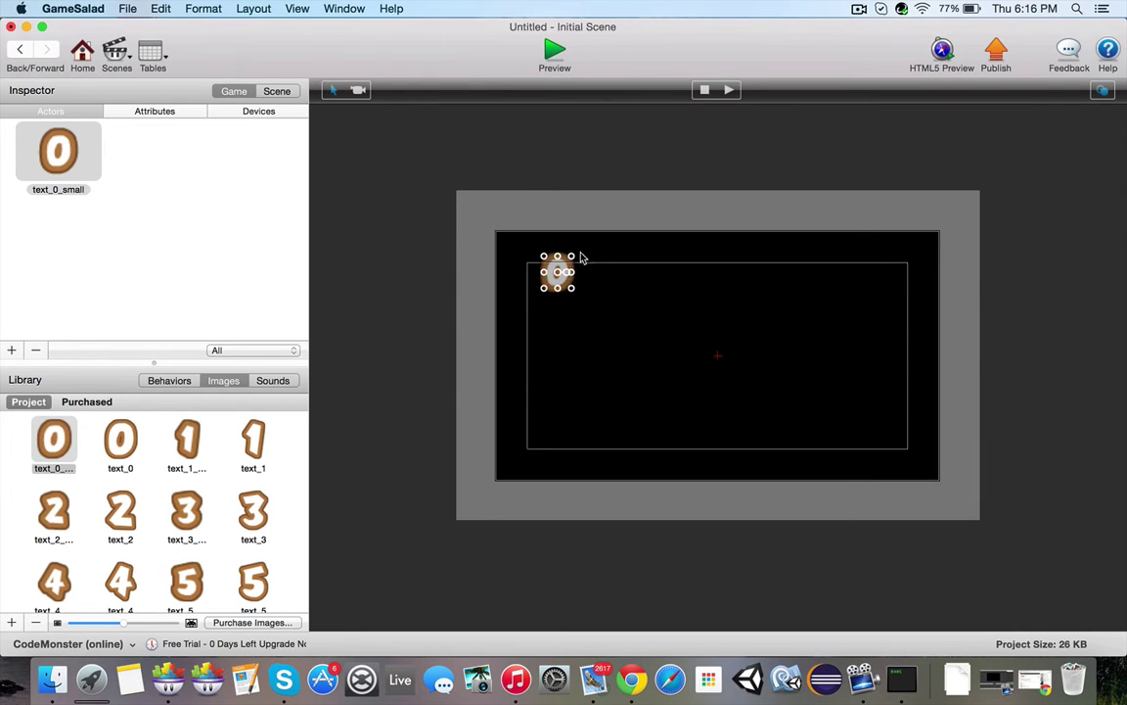
left_click(597, 254)
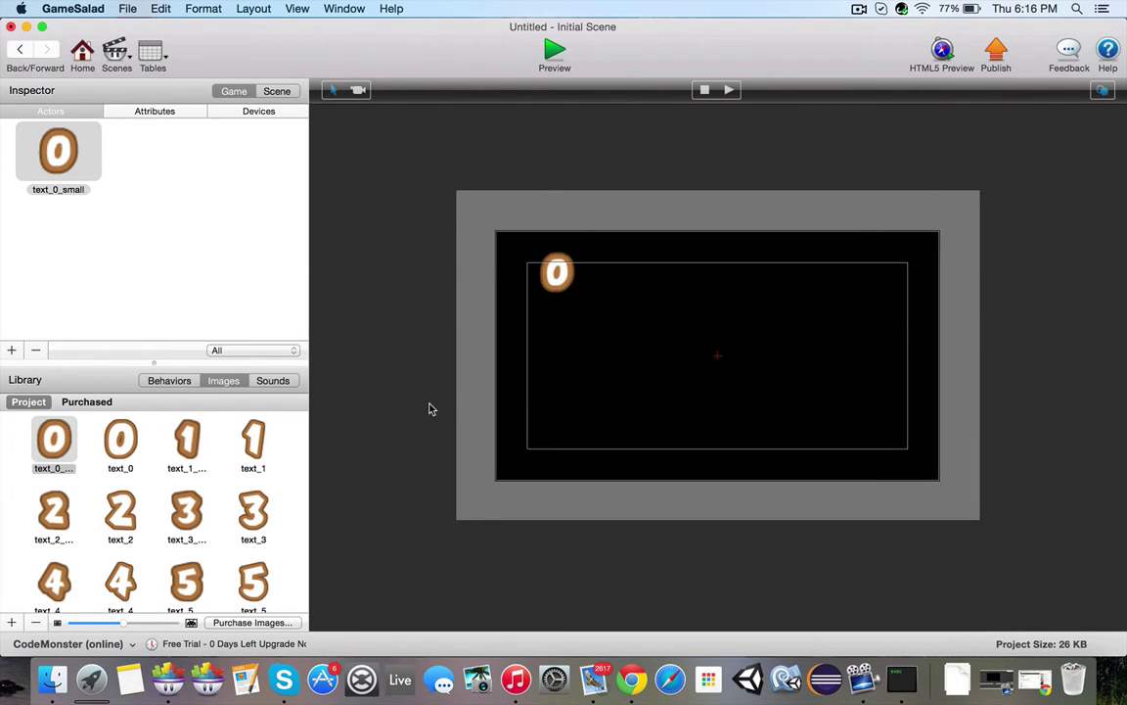
Open the text_0_small actor and add an integer attribute named div
double_click(52, 163)
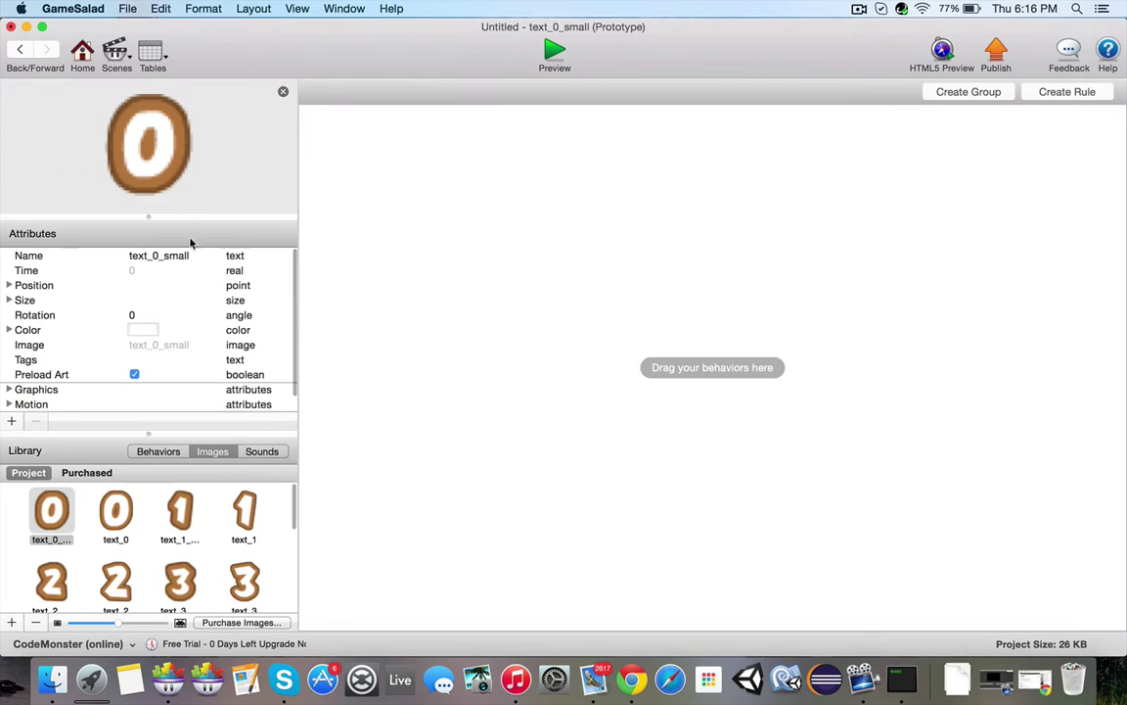
left_click(10, 422)
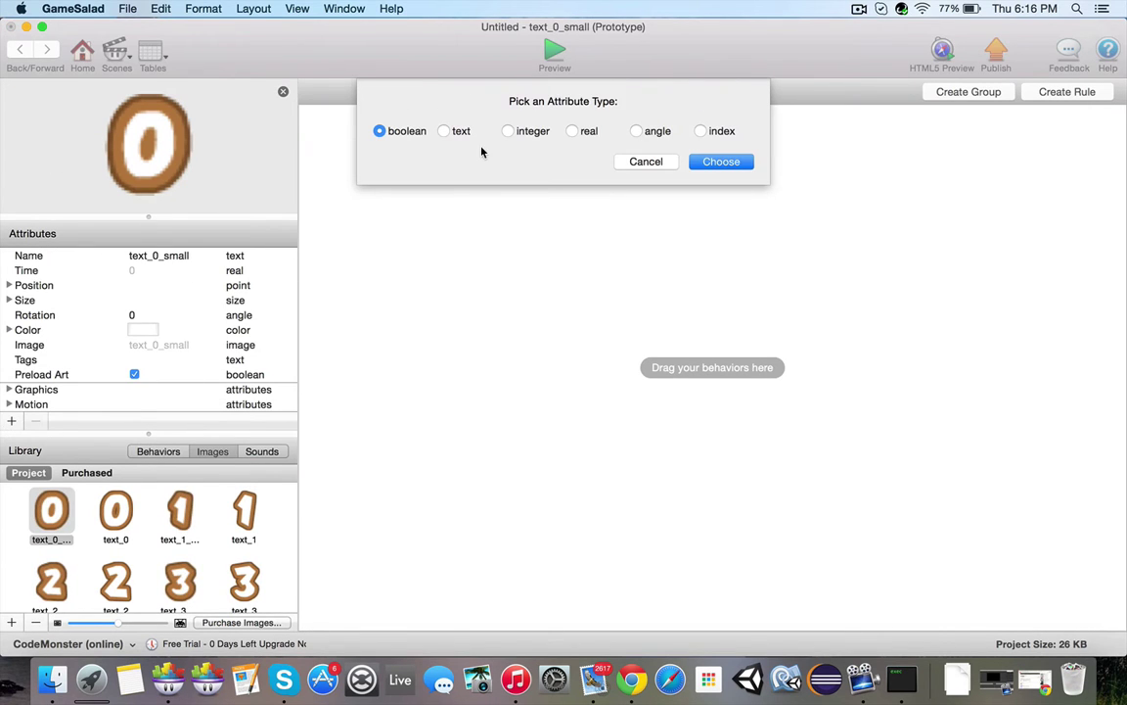
left_click(509, 131)
left_click(722, 161)
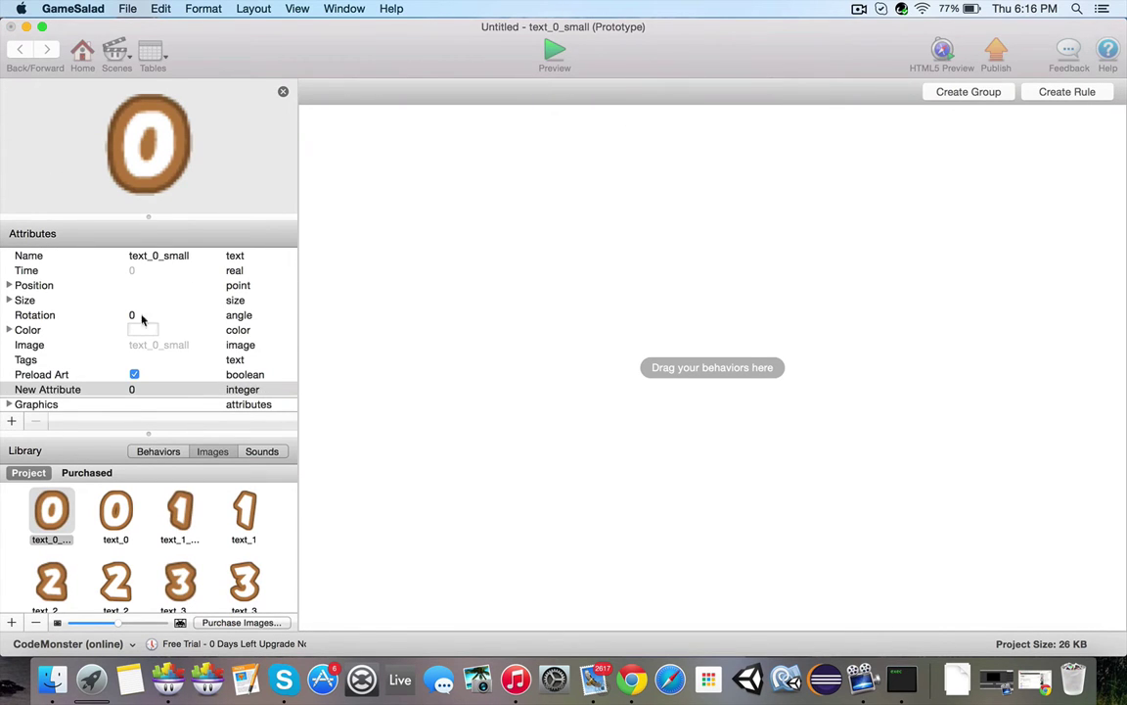
left_click(64, 390)
left_click(64, 390)
type("d")
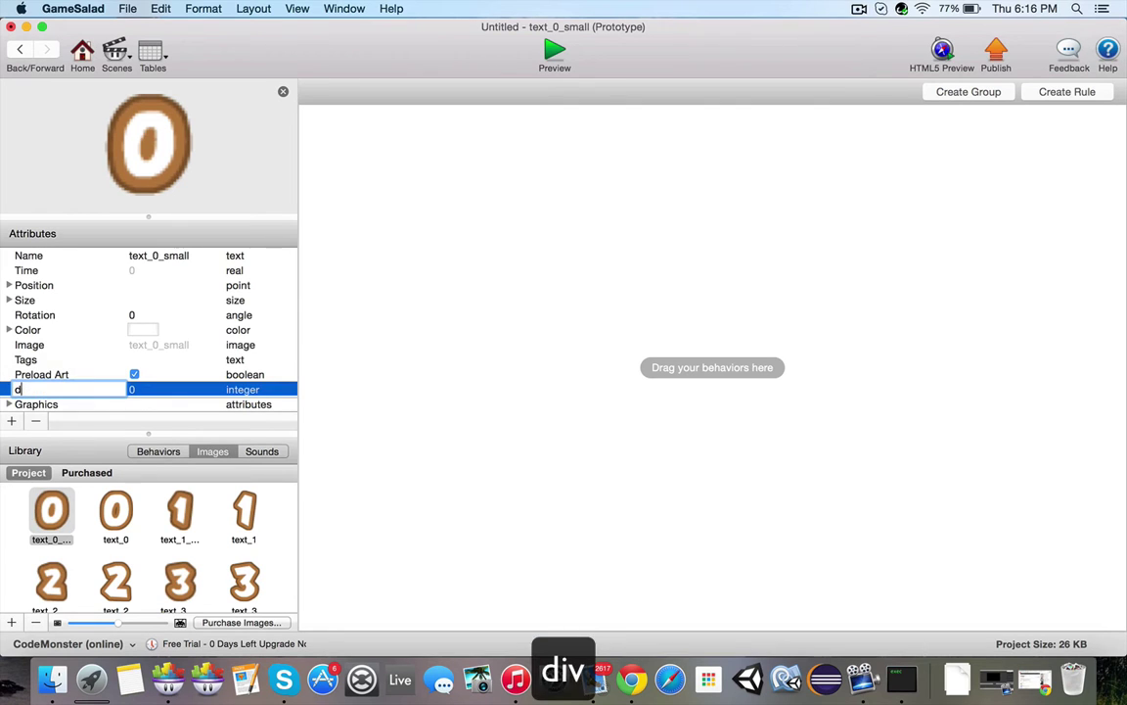
type("iv")
key("Return")
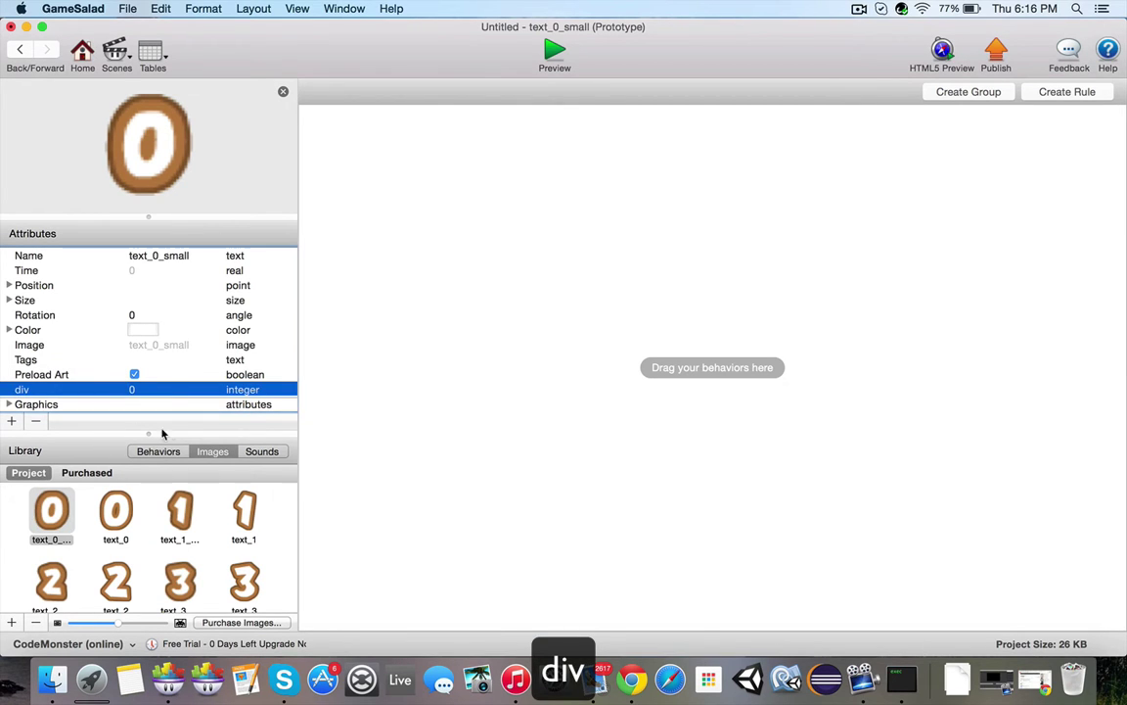
Add a Constrain Attribute behavior to the actor targeting self.Image
left_click(161, 455)
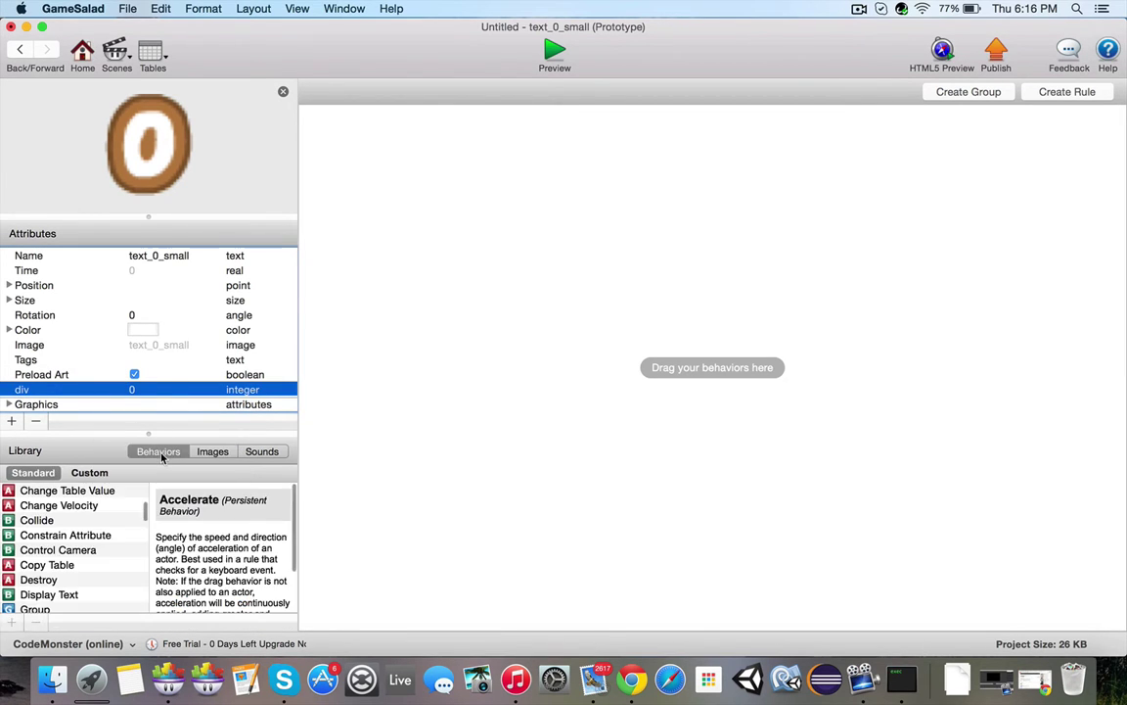
scroll(65, 523, "down", 1)
left_click_drag(60, 519, 421, 270)
left_click(540, 152)
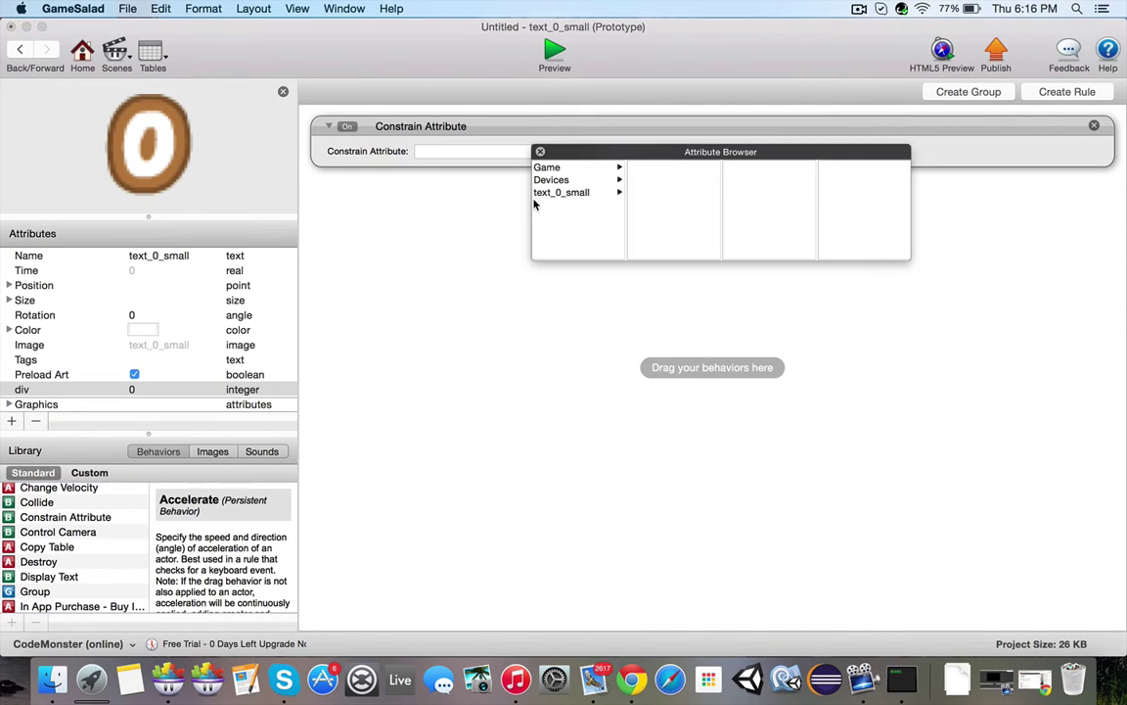
left_click(560, 192)
scroll(669, 216, "down", 1)
double_click(643, 204)
Start the constraint expression as "text_"..floor( in the Expression Editor
left_click(658, 151)
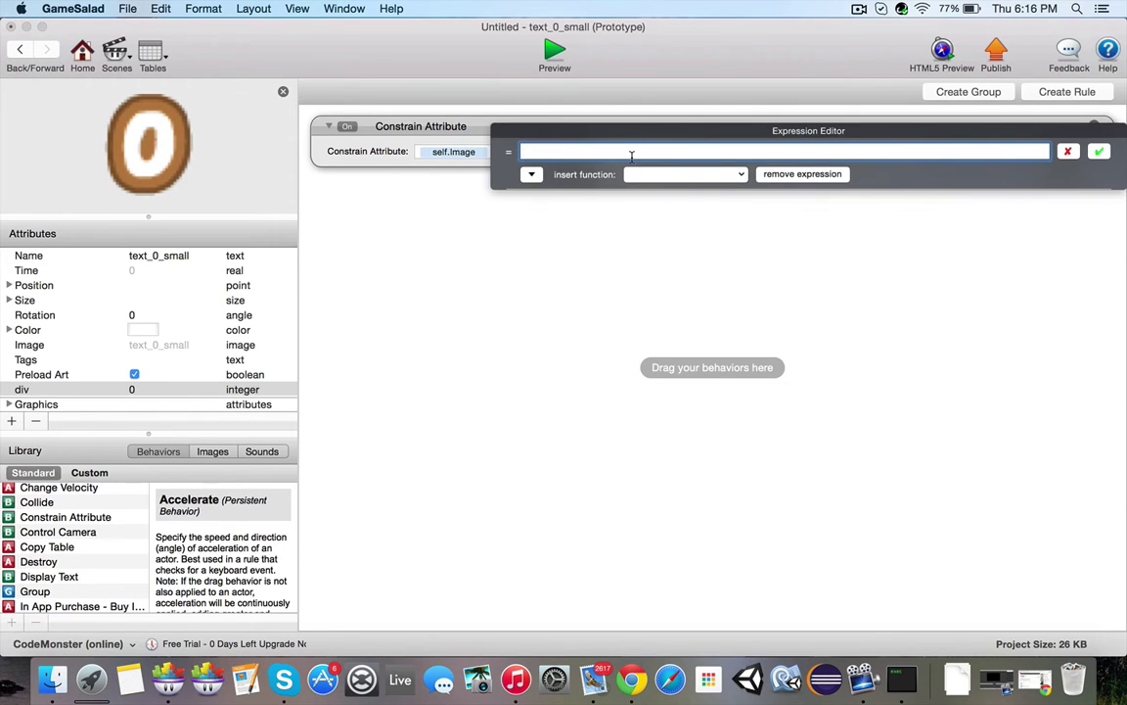
type("\"text_\"..")
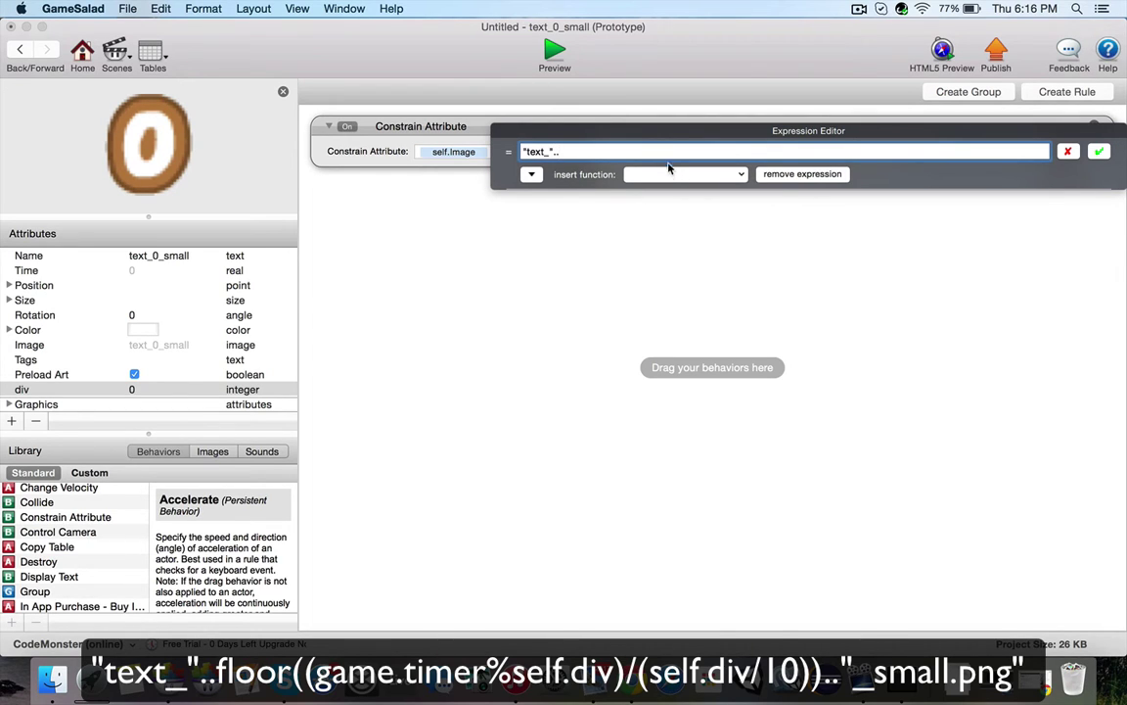
left_click(675, 173)
left_click(678, 292)
key("BackSpace")
Extend the expression with (game.timer followed by the % operator
left_click(531, 174)
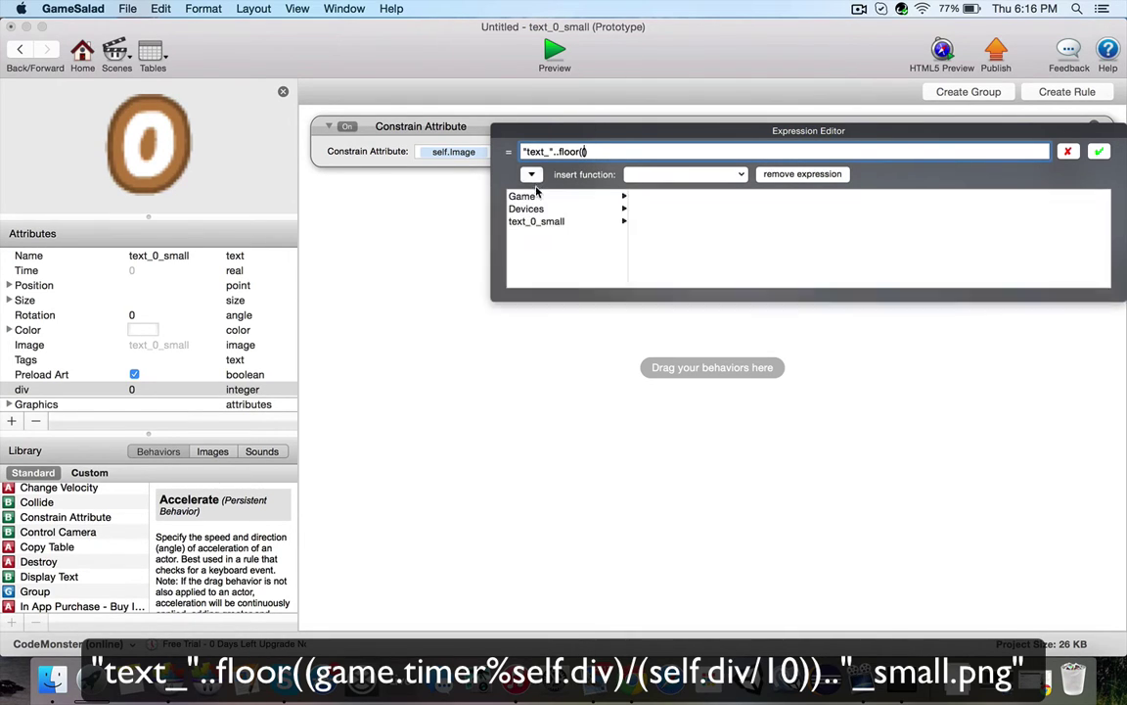
left_click(538, 195)
scroll(663, 223, "down", 5)
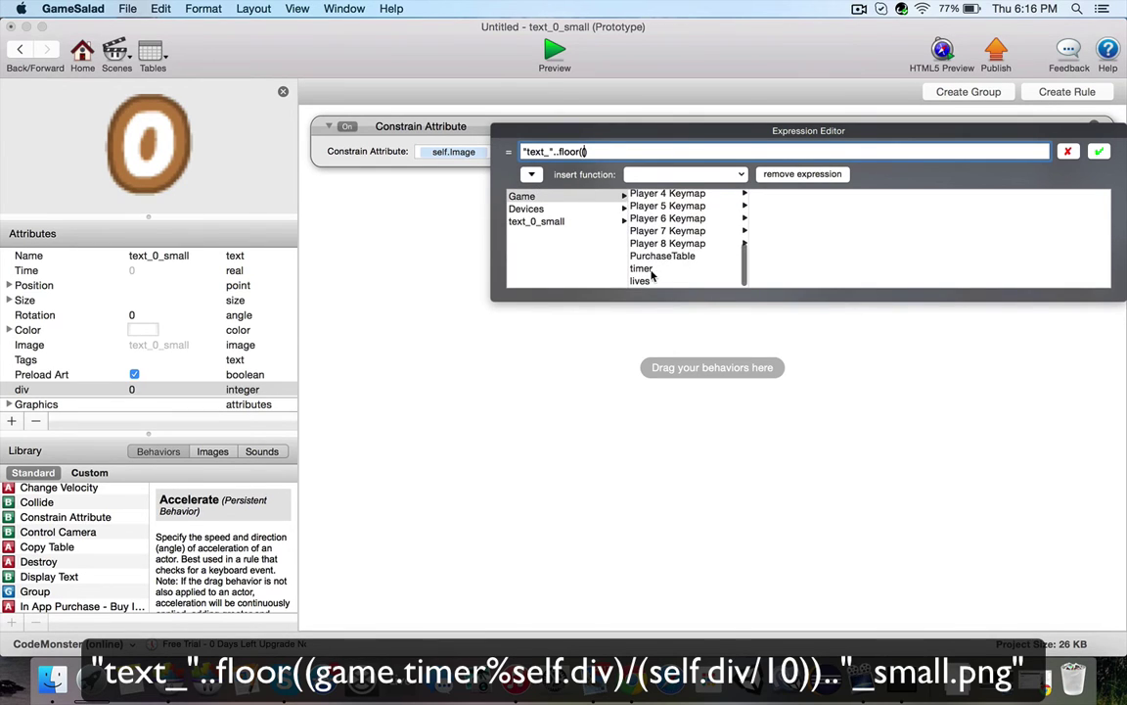
type("(")
left_click(642, 268)
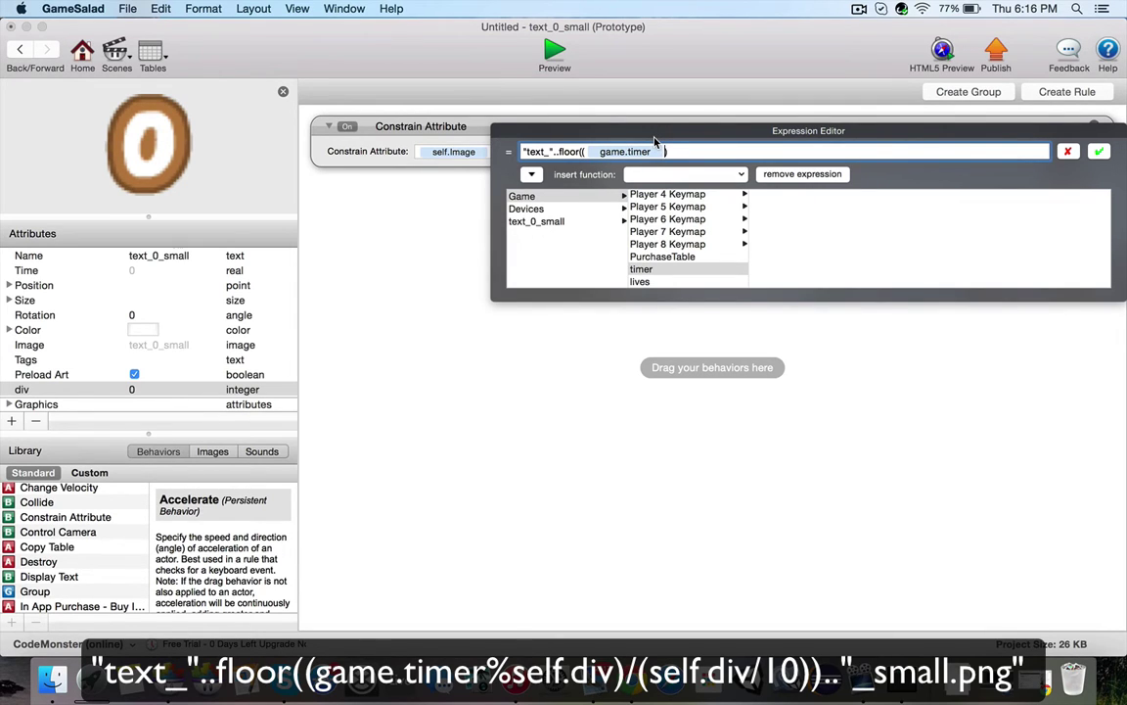
type("%")
Add self.div, then /(self.div/10)).. "_small.png" to finish the expression
left_click(559, 221)
scroll(655, 265, "down", 2)
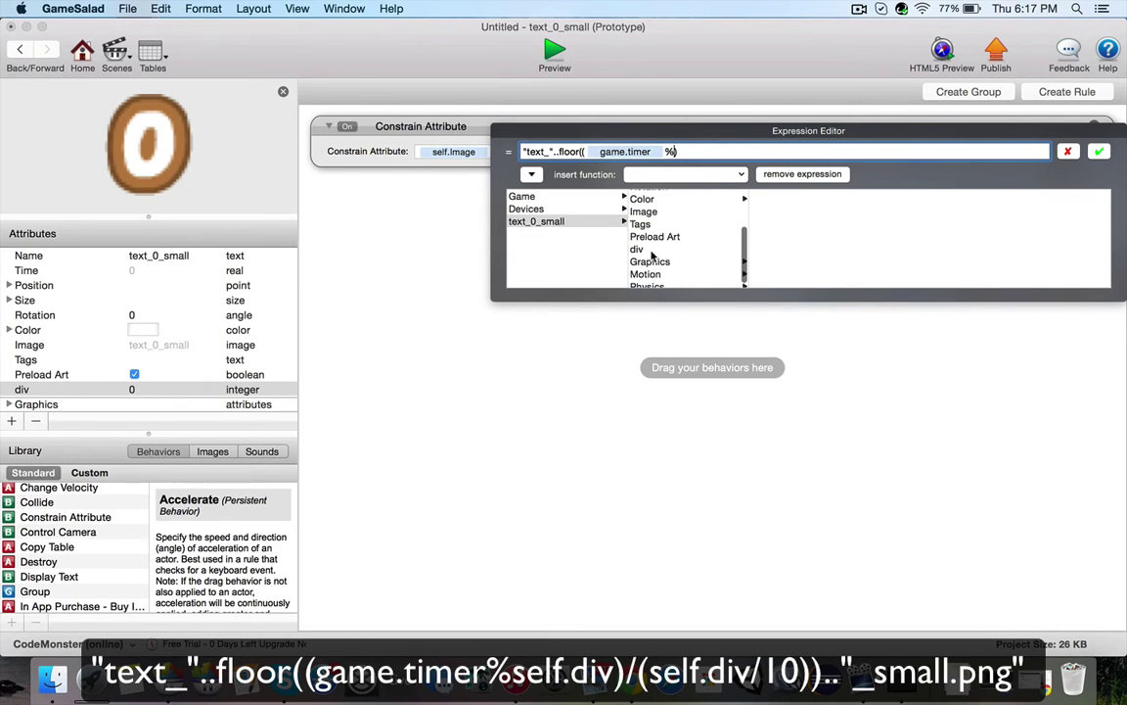
left_click(651, 249)
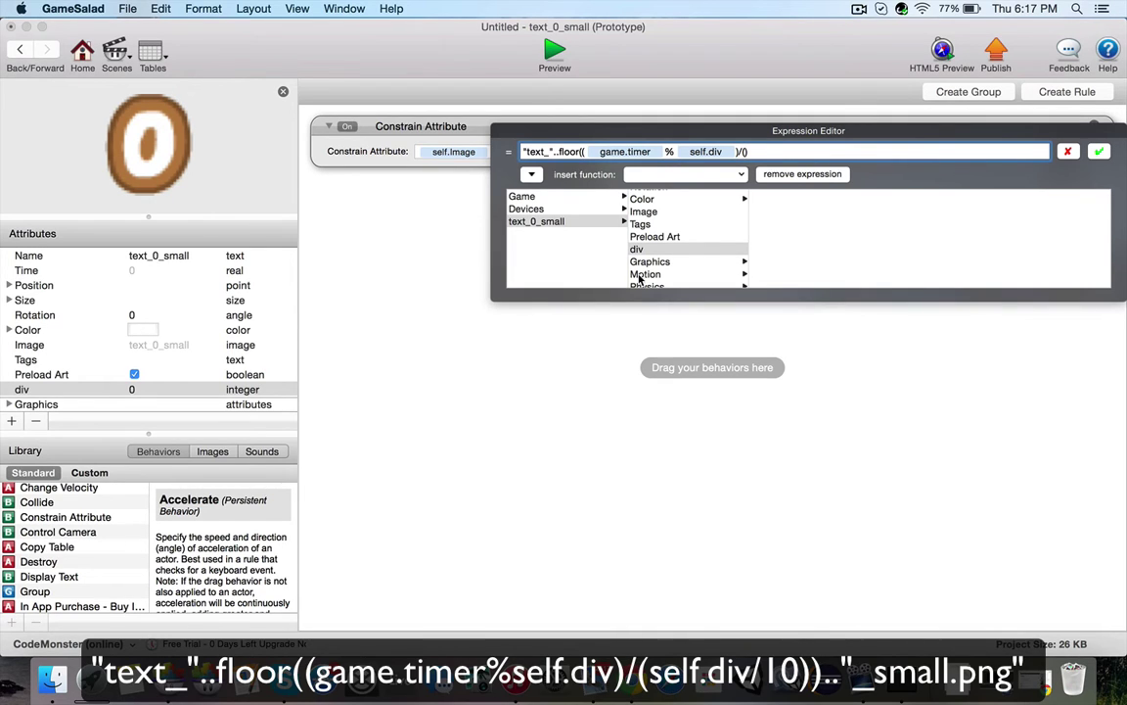
left_click(654, 250)
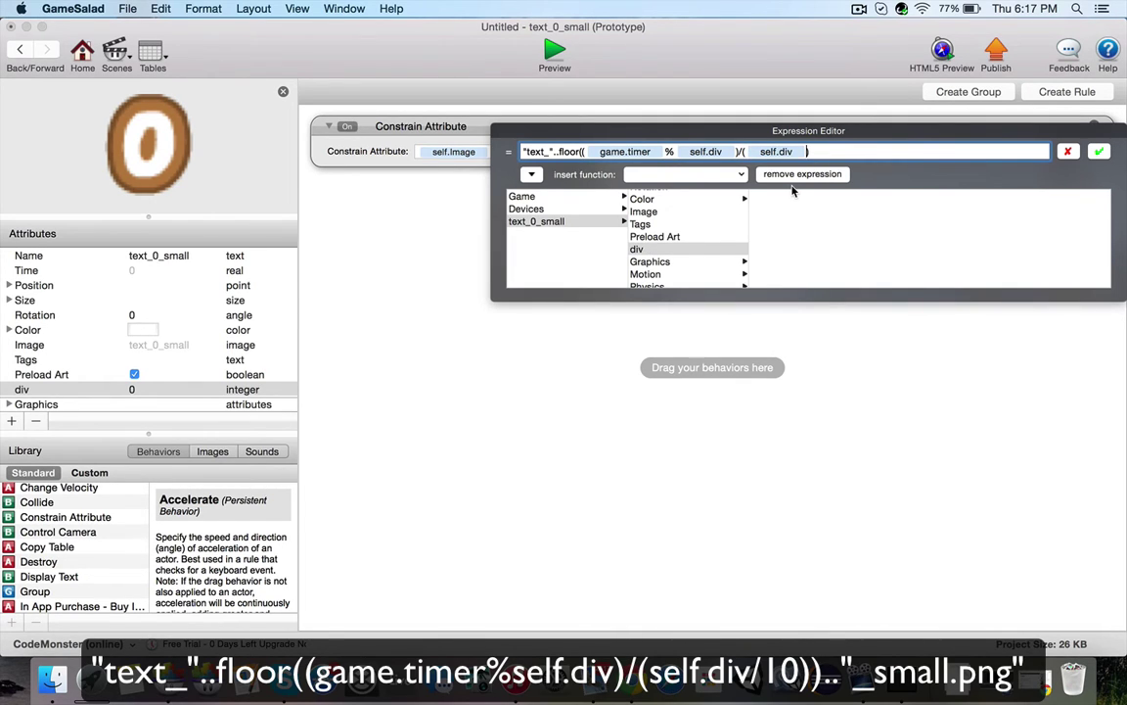
type("/")
type("_small.png\"")
Apply the expression, reopen the Initial Scene and duplicate the 0 digit into a row of three
left_click(1099, 150)
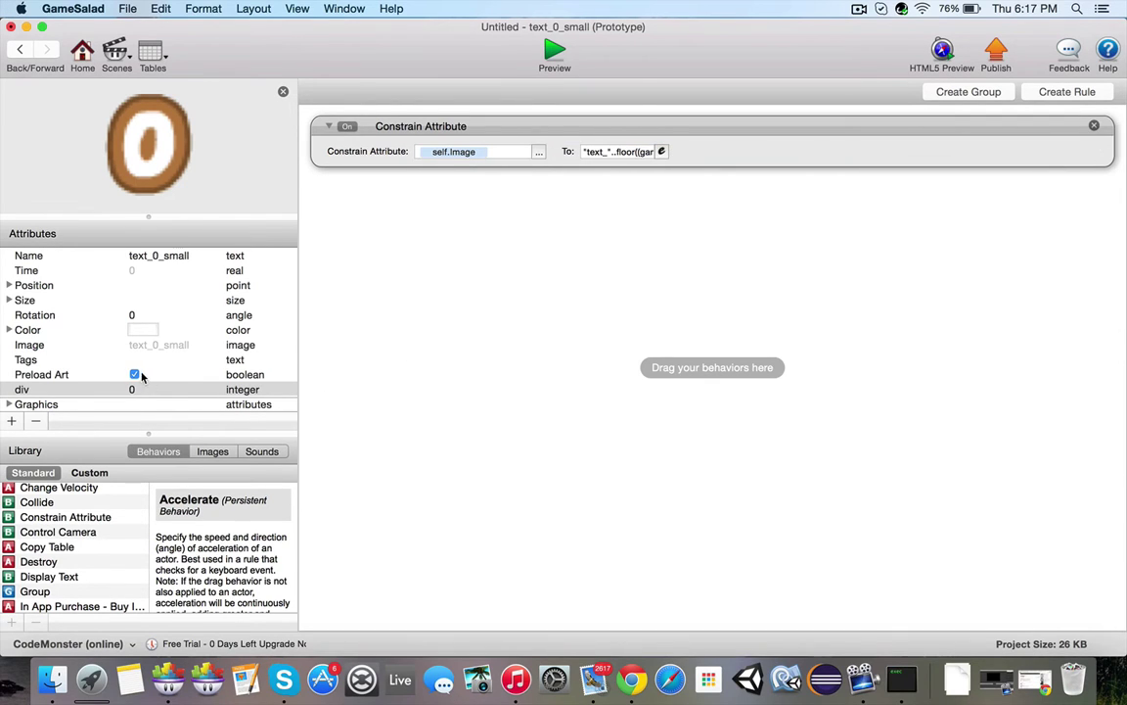
left_click(86, 65)
double_click(78, 138)
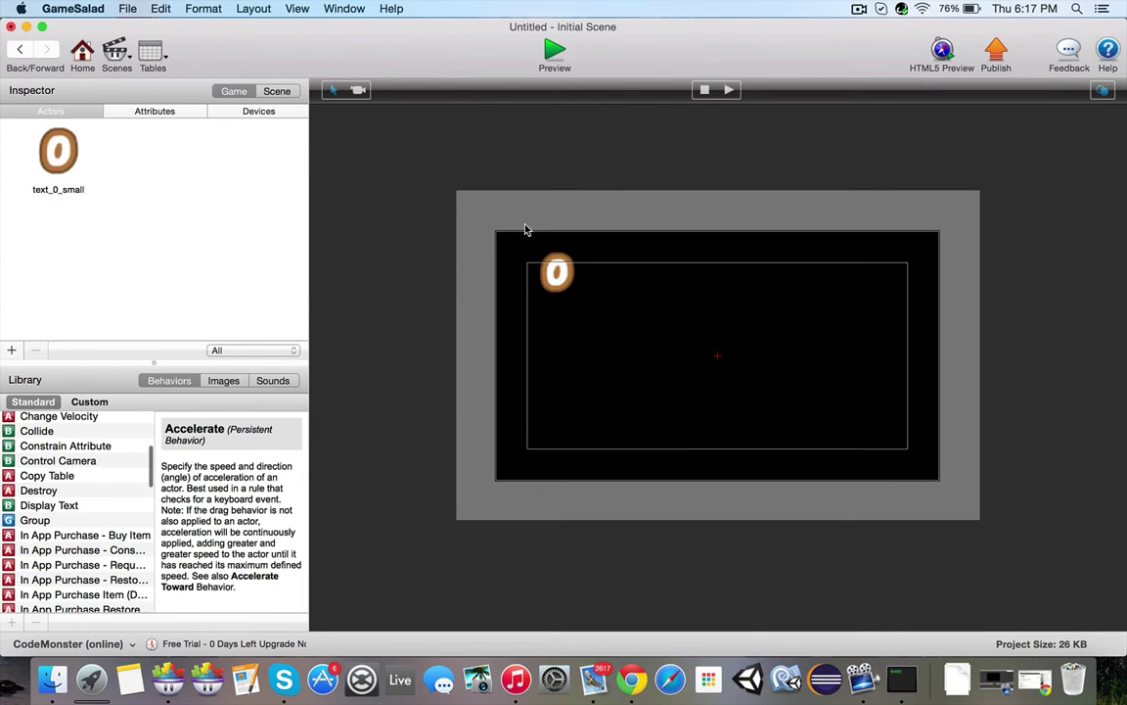
left_click(553, 268, "alt")
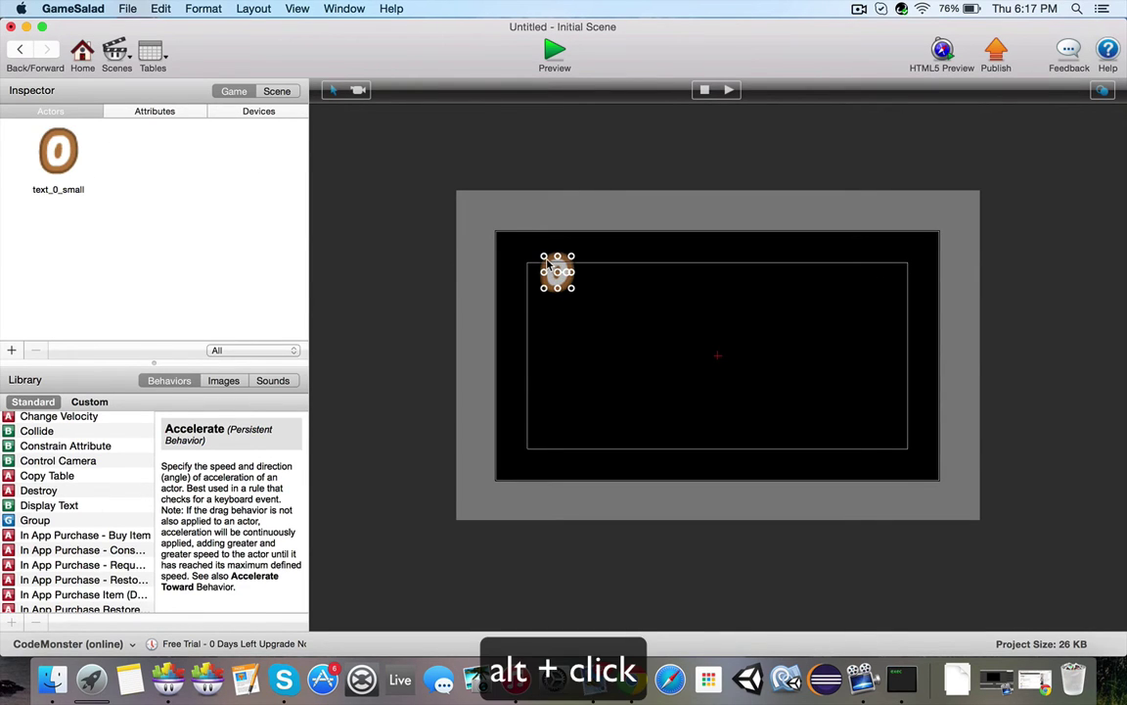
left_click_drag(551, 266, 626, 270, "alt")
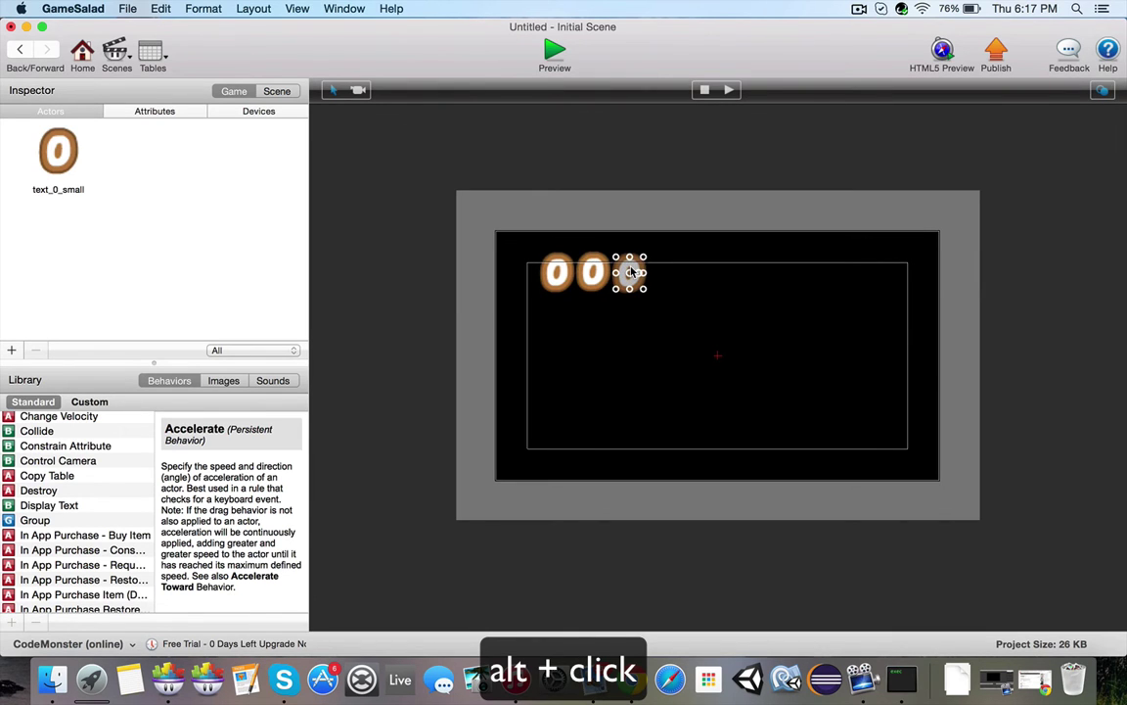
Enter 1 as the rightmost digit instance's div value
double_click(631, 271)
left_click(131, 390)
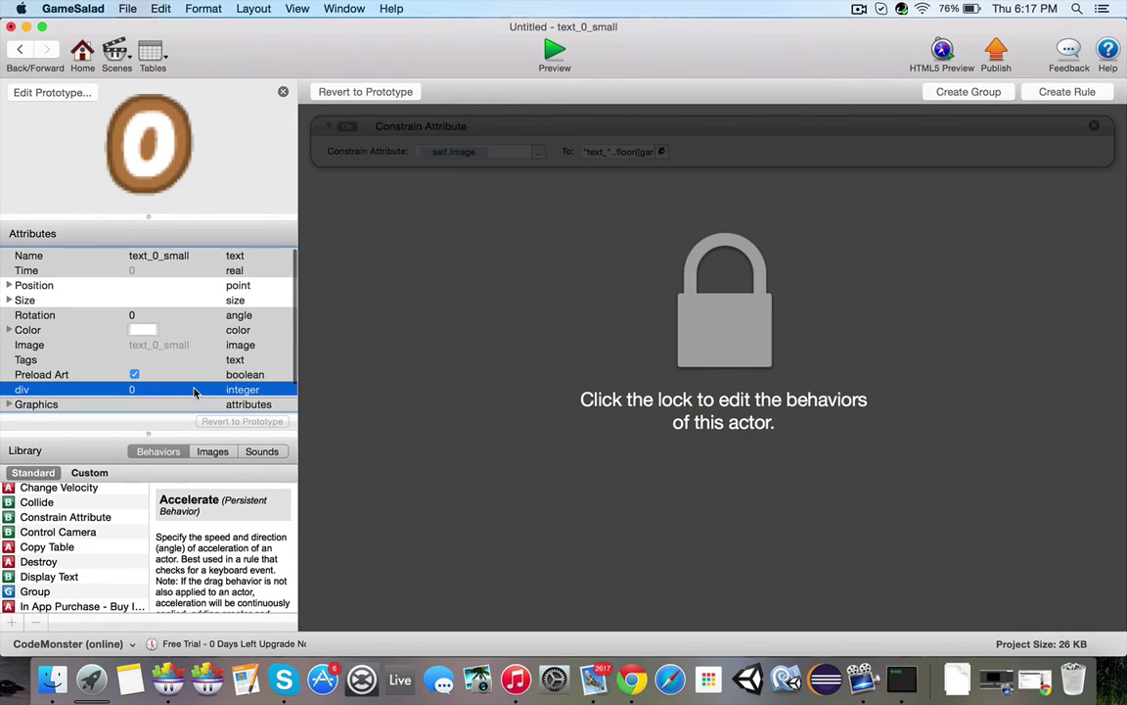
left_click(193, 390)
type("1")
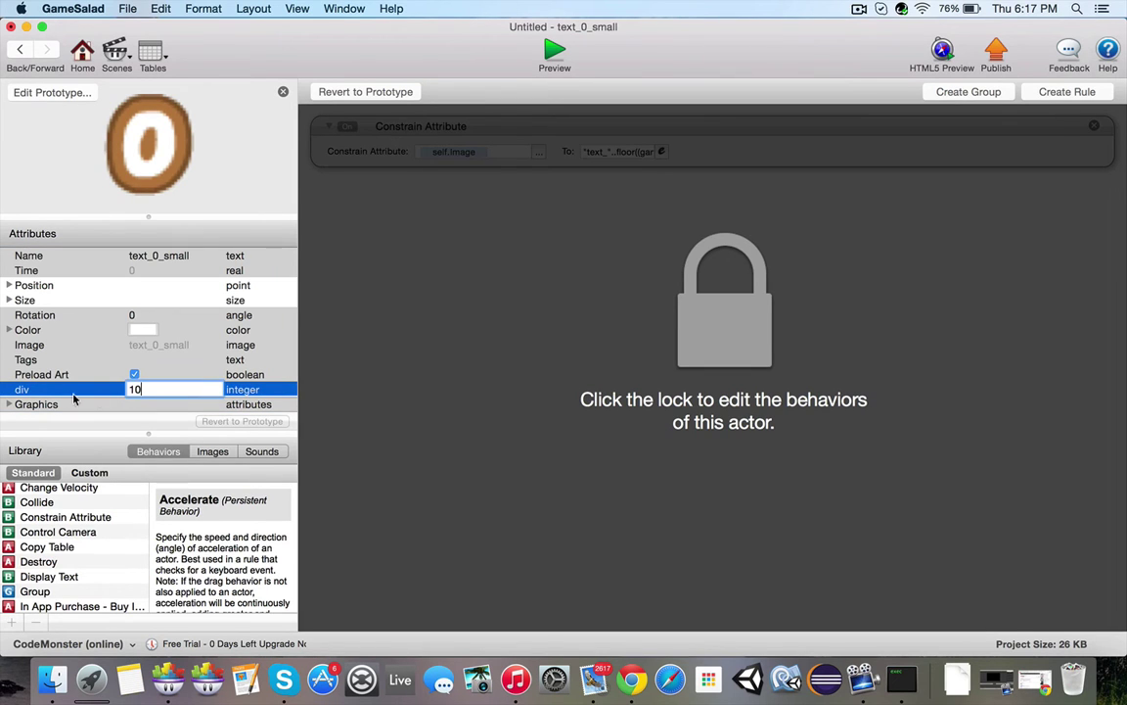
left_click(19, 49)
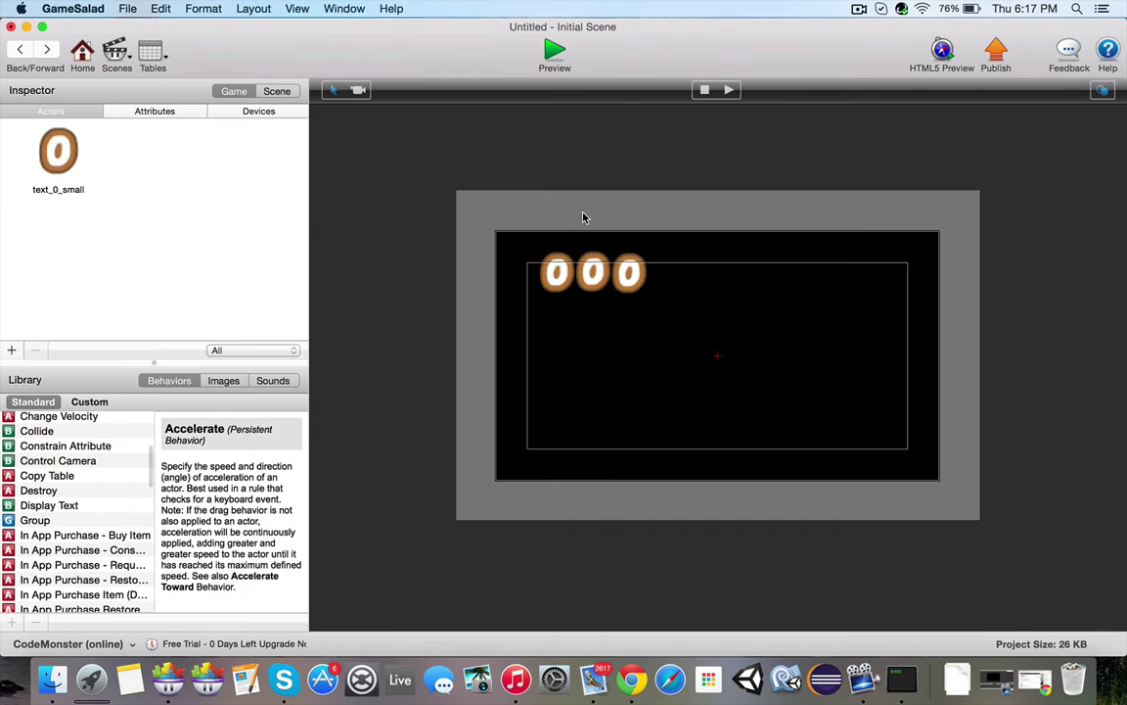
Set the middle digit instance's div value to 100
double_click(605, 281)
left_click(134, 389)
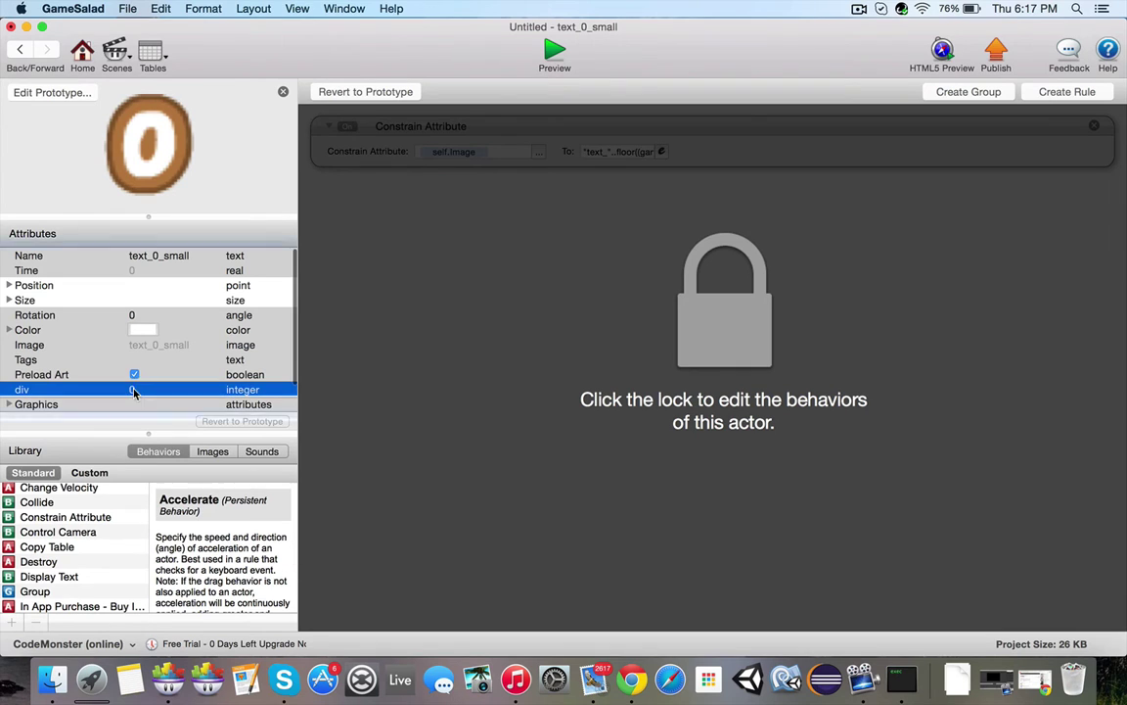
left_click(134, 390)
type("100")
key("Return")
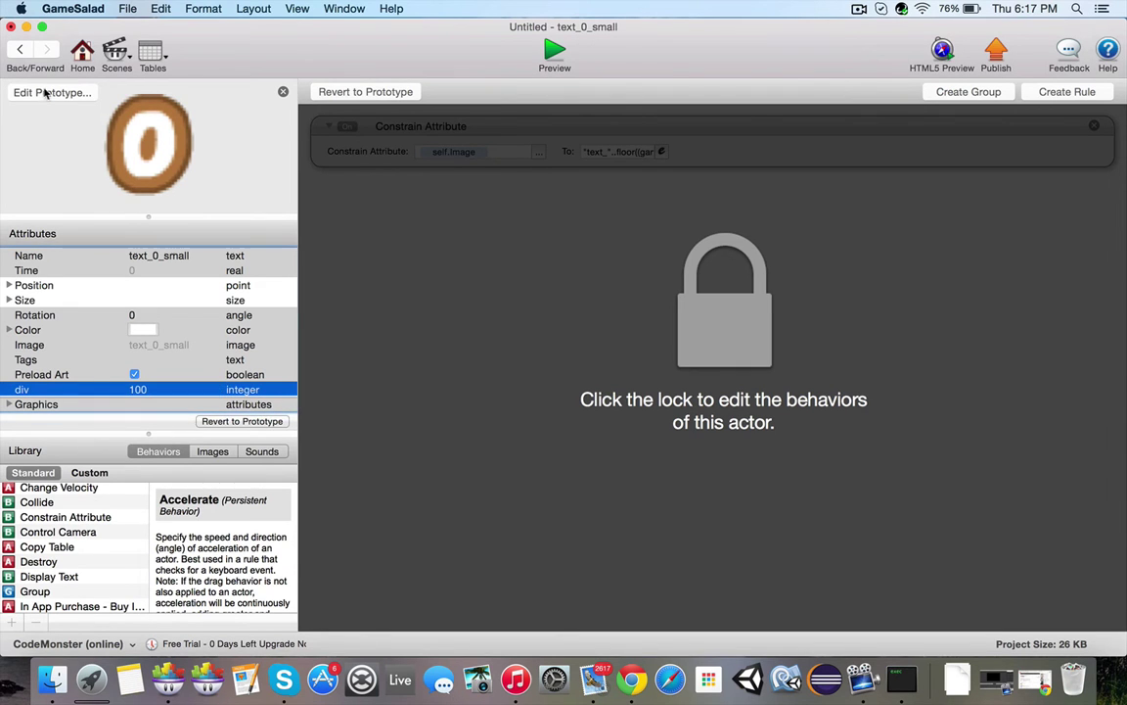
left_click(20, 49)
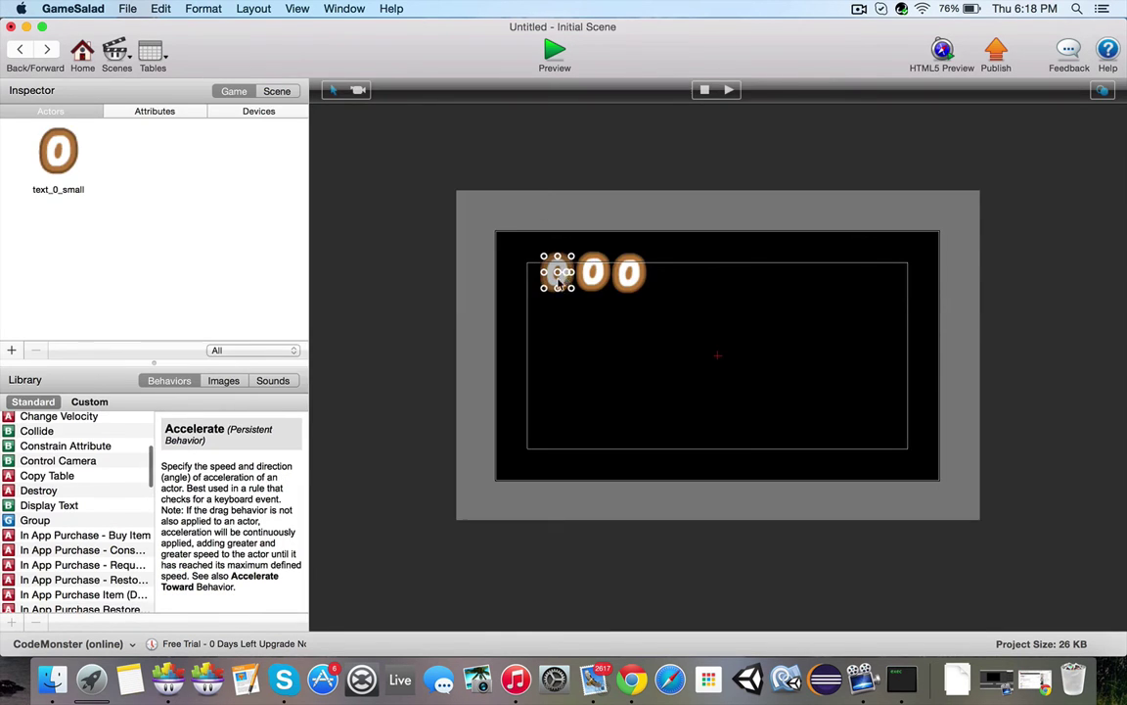
Set the left digit instance's div value to 1000 and reopen the Initial Scene
double_click(557, 272)
left_click(134, 390)
left_click(134, 390)
type("1000")
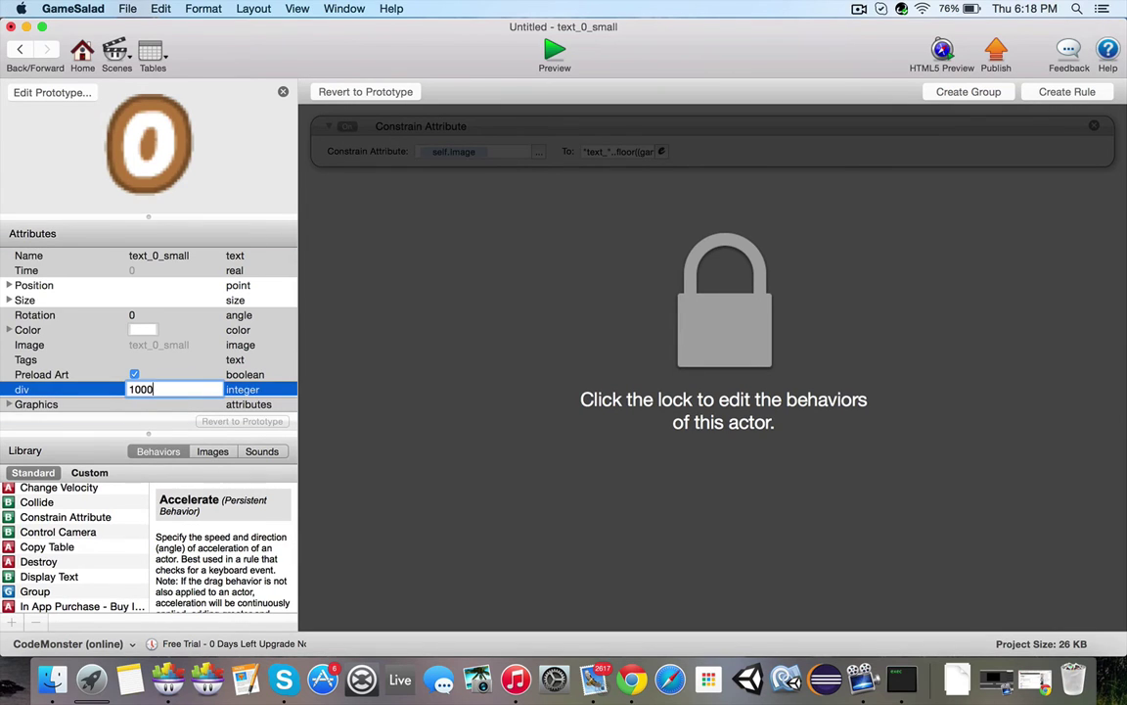
key("Return")
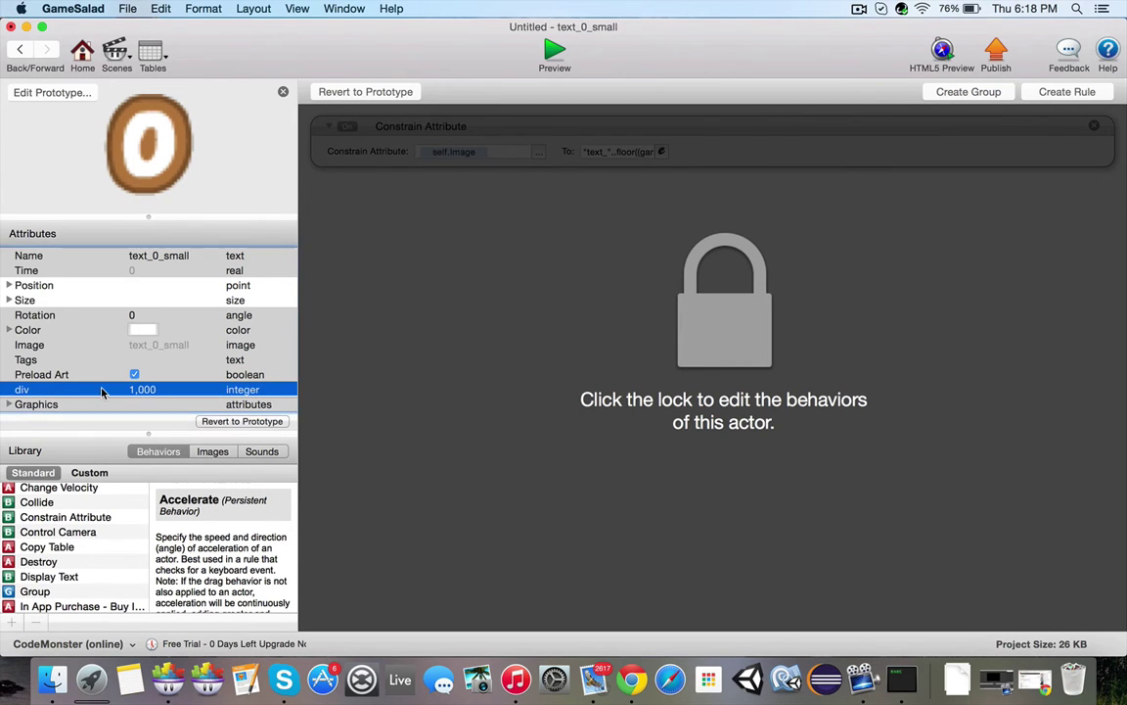
left_click(80, 56)
double_click(50, 138)
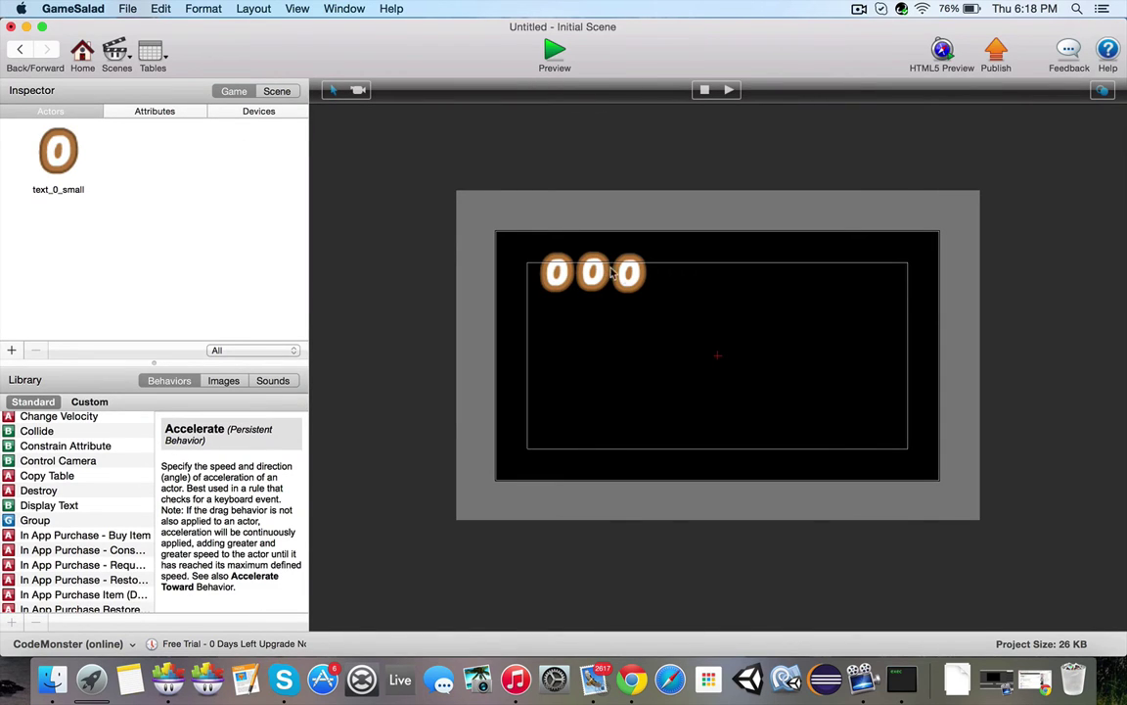
Preview the scene to check the digit row, then reopen the Initial Scene
left_click(554, 50)
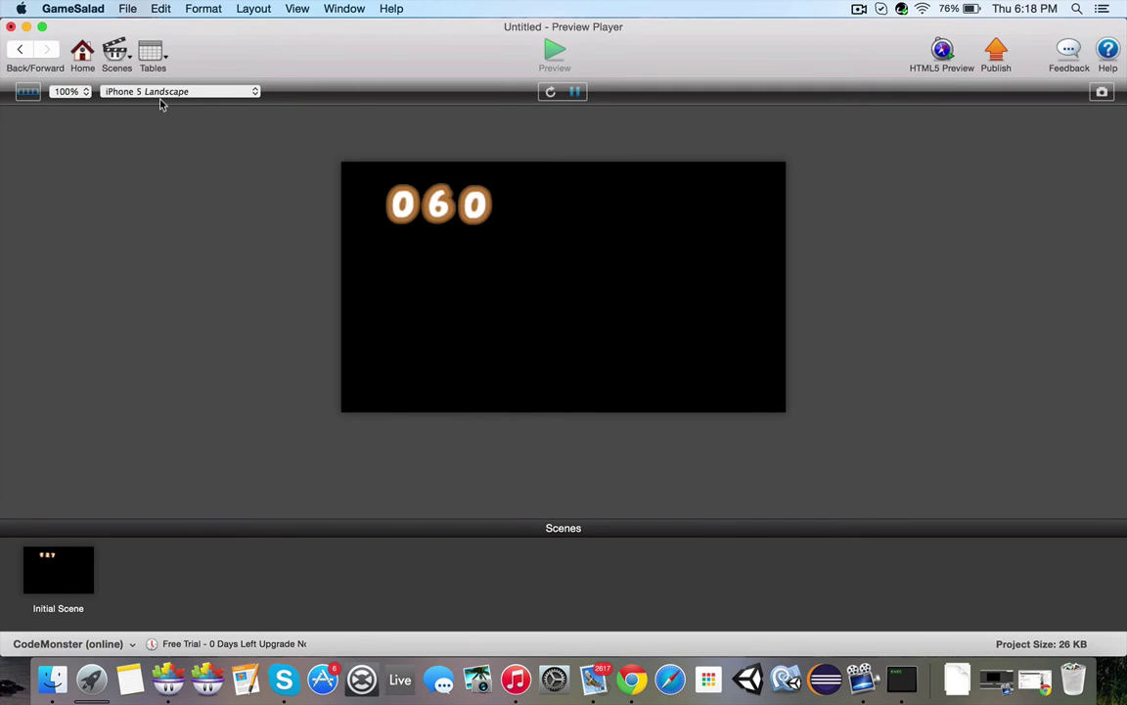
left_click(83, 56)
double_click(58, 132)
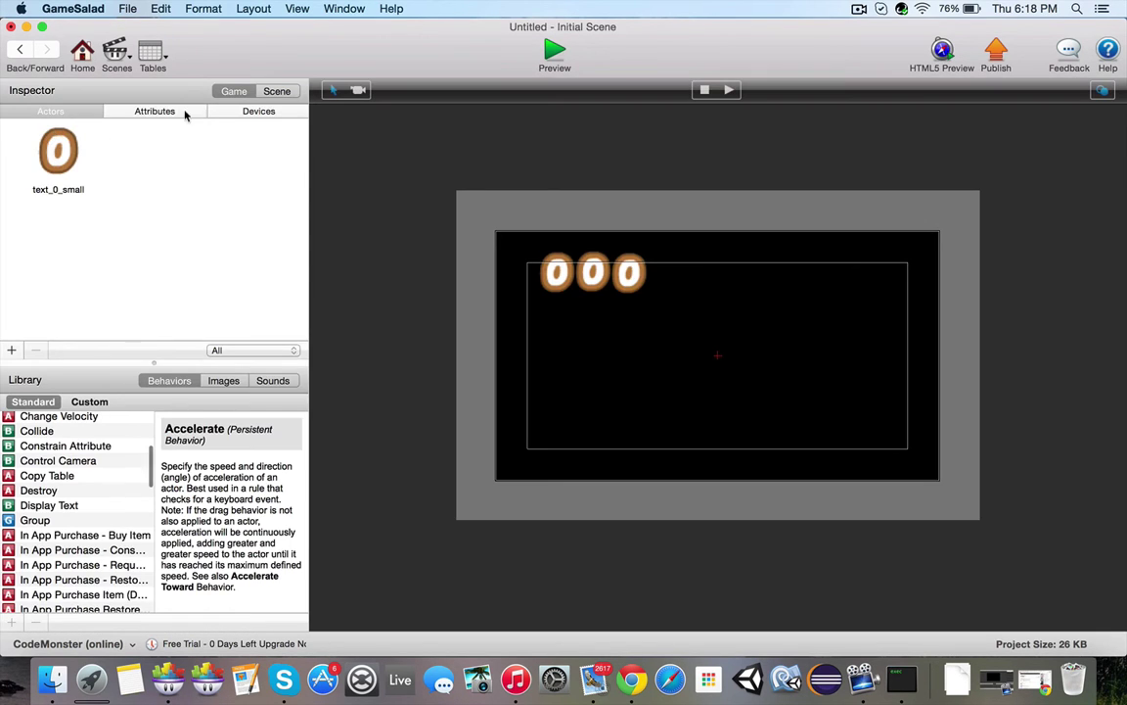
Change the timer game attribute to 280, preview the 280 readout, and reopen the scene
left_click(171, 110)
scroll(93, 294, "down", 3)
double_click(144, 318)
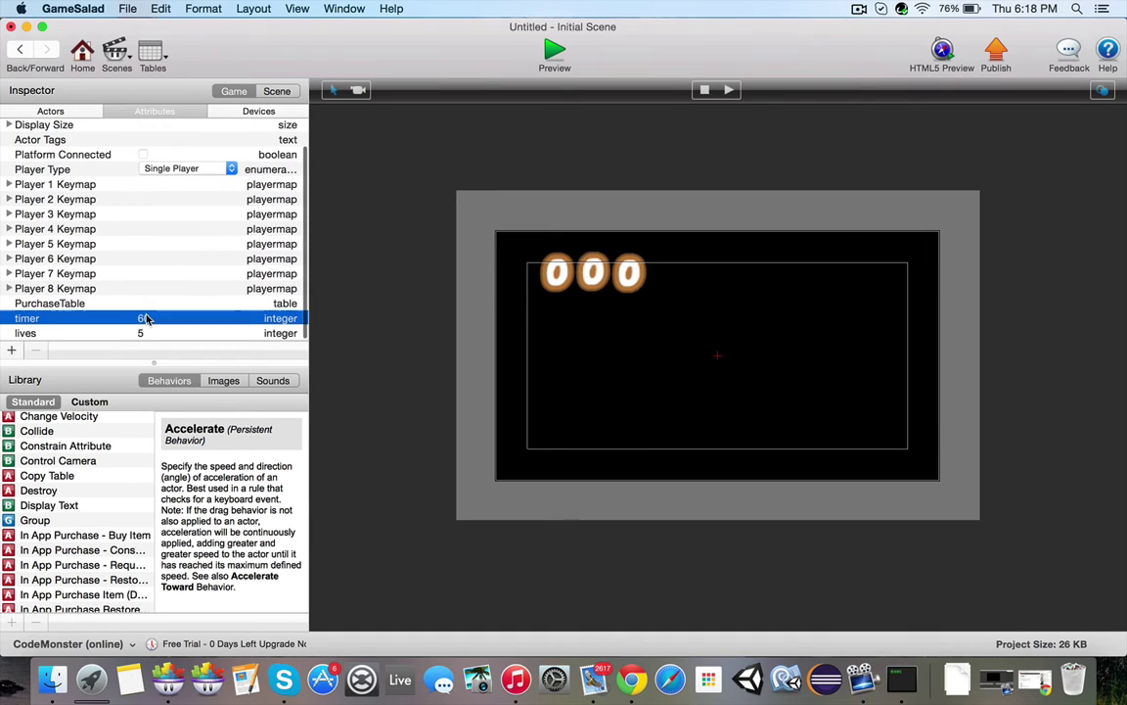
type("280")
key("Return")
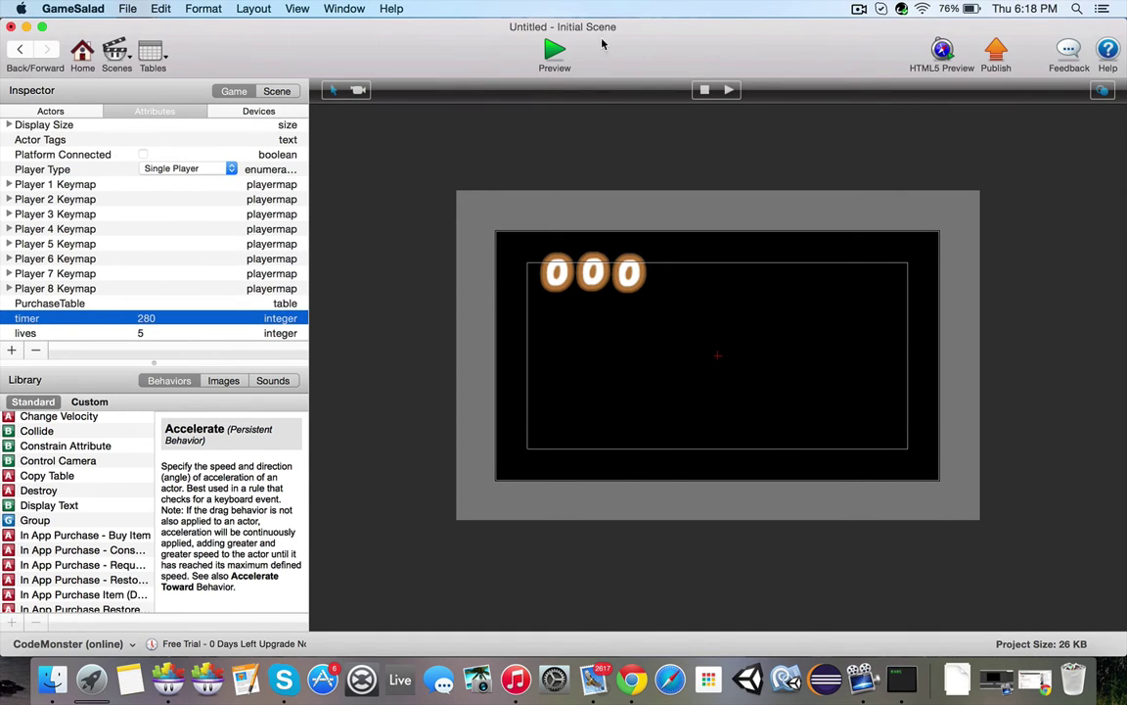
left_click(541, 58)
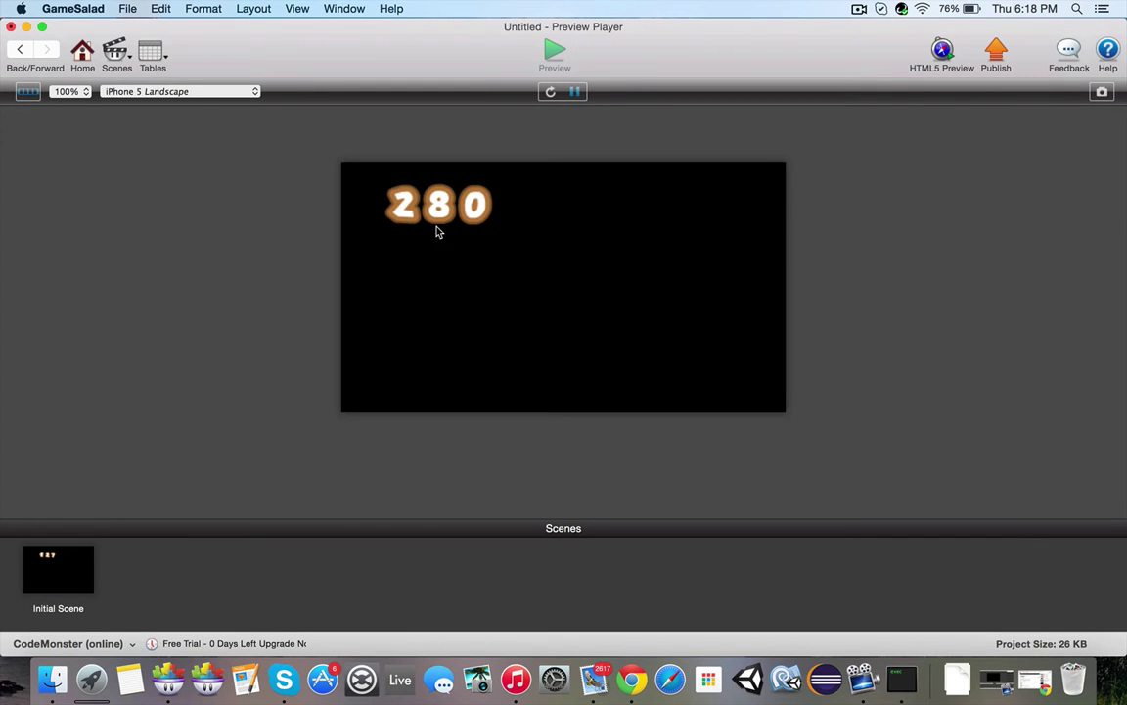
left_click(83, 56)
double_click(86, 118)
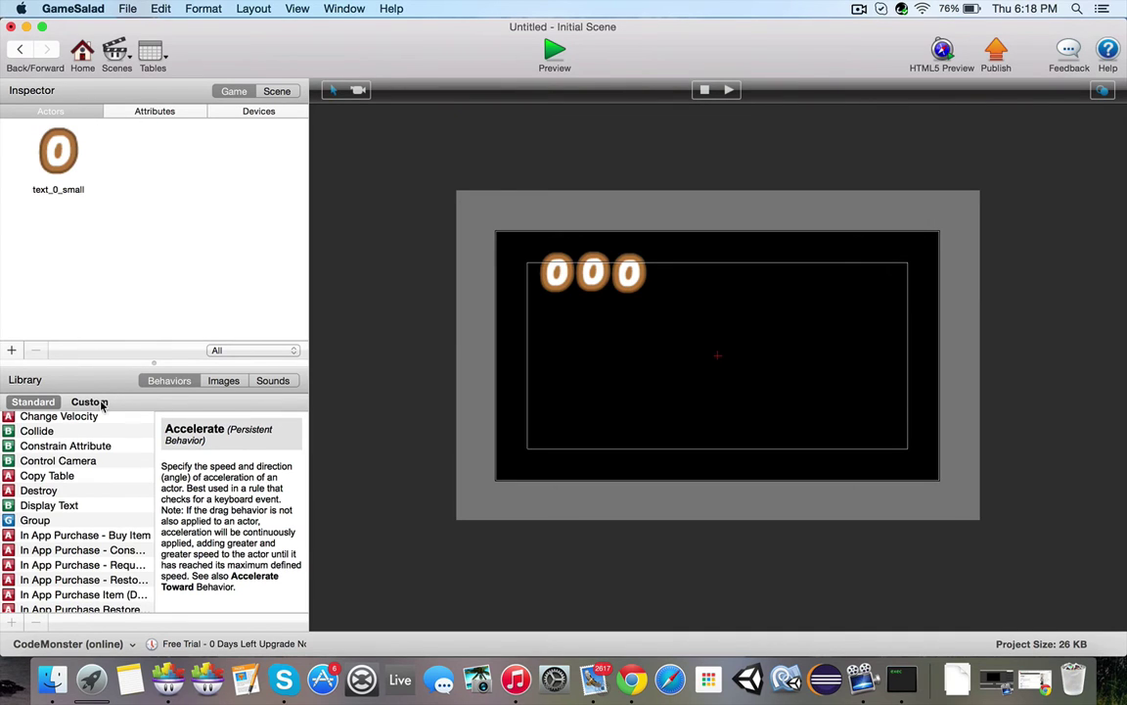
Duplicate the text_0_small actor and give the copy the text_0 image
left_click(64, 149)
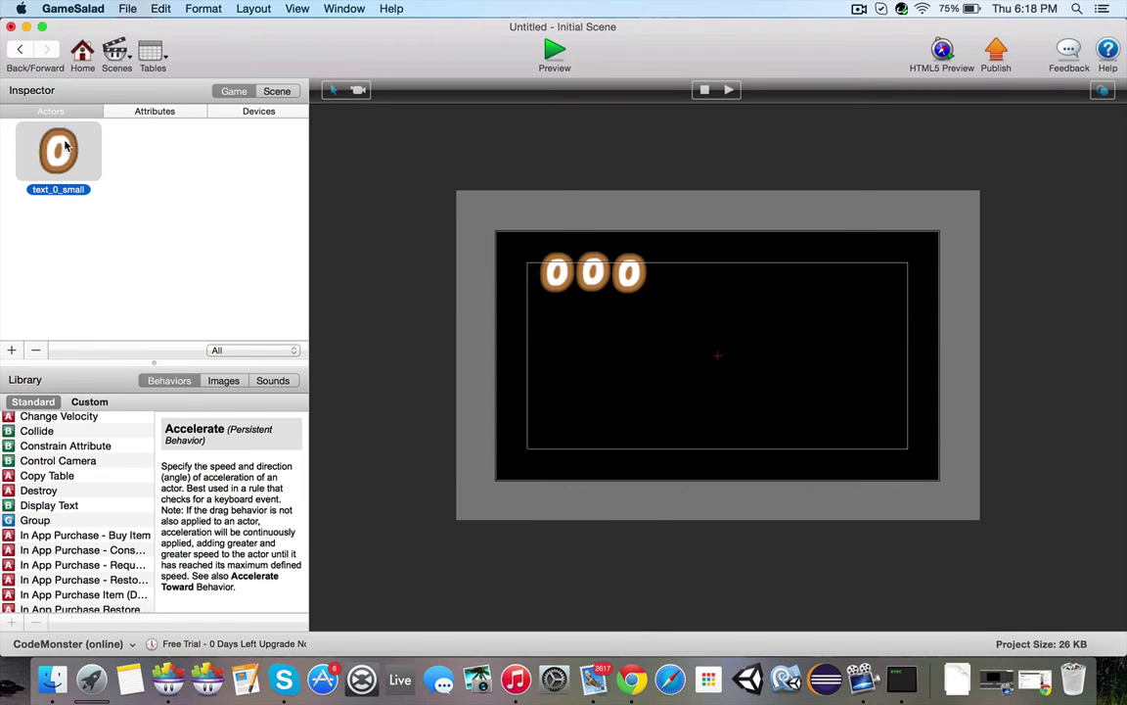
left_click(65, 147, "alt")
left_click_drag(64, 145, 176, 157, "alt")
left_click(202, 188)
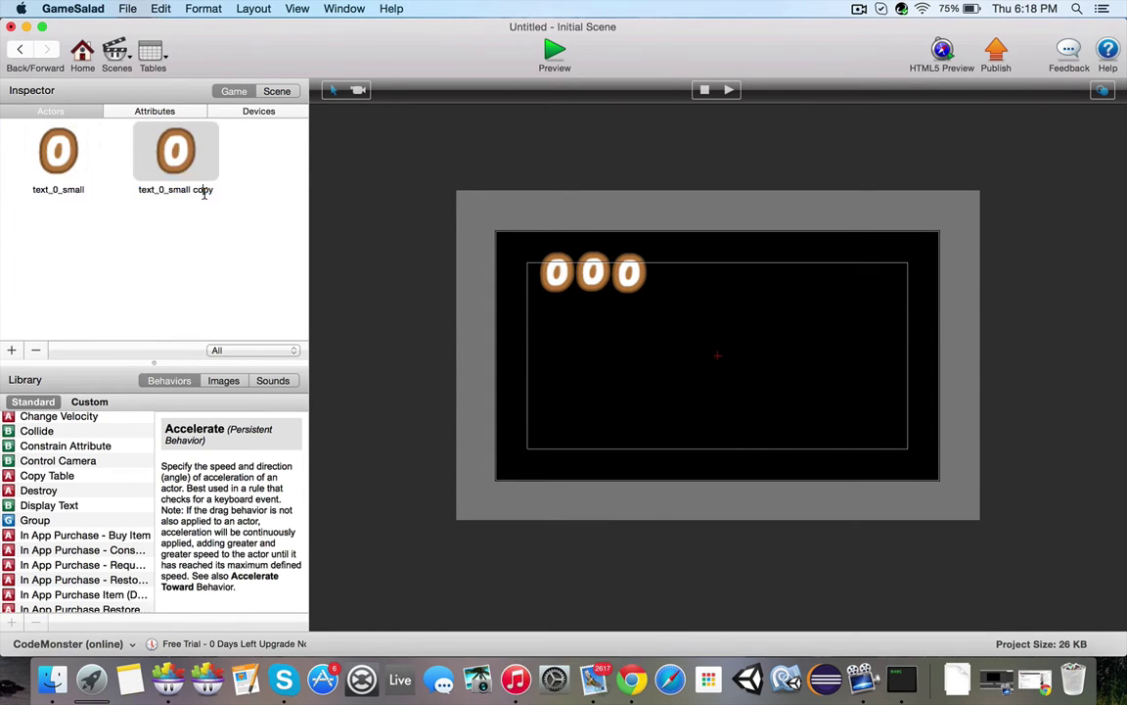
left_click(224, 380)
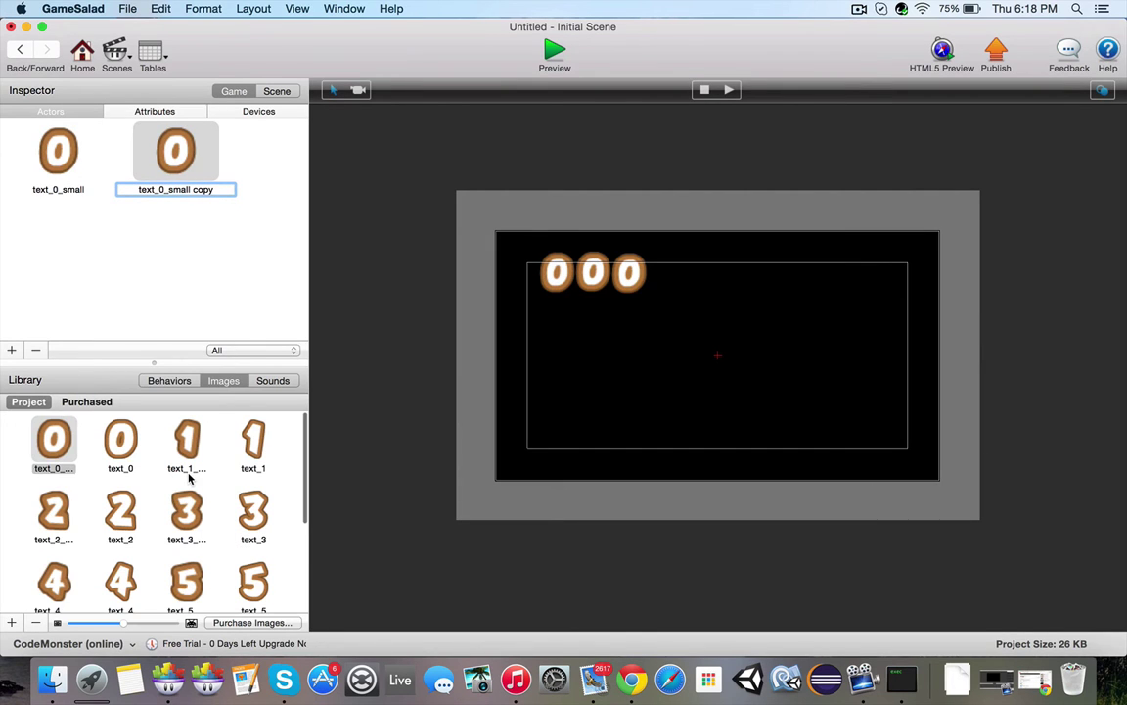
left_click_drag(119, 437, 177, 158)
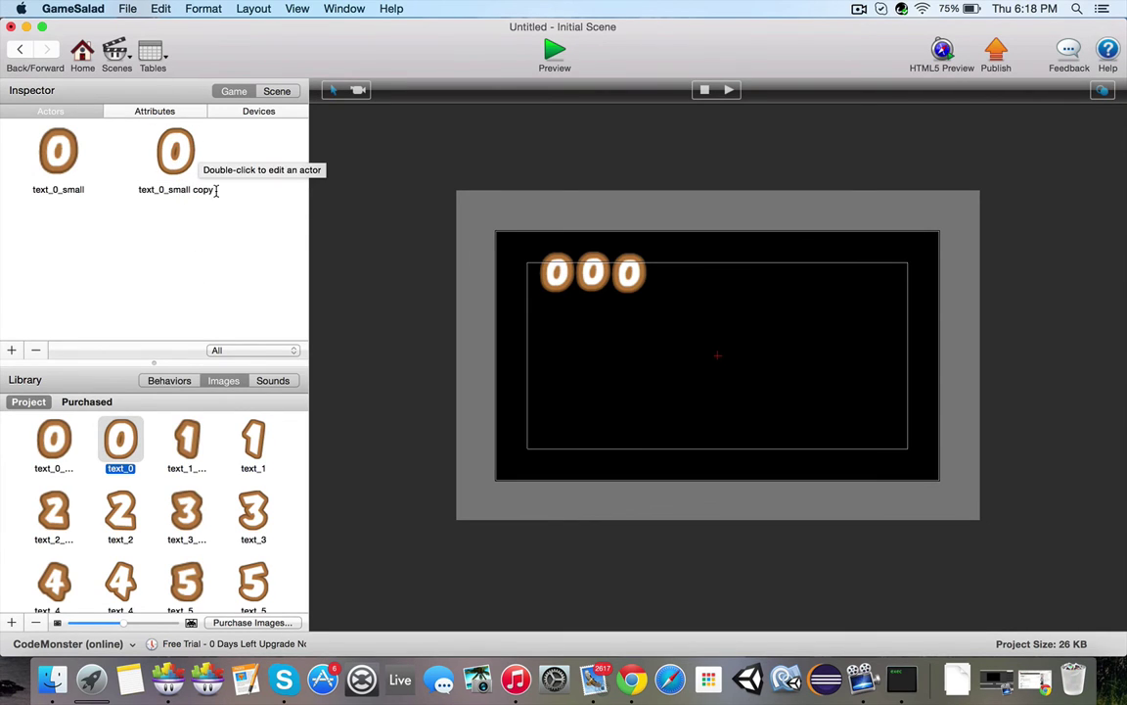
Rename the copied actor to text_0
left_click(215, 189)
left_click_drag(213, 188, 65, 201)
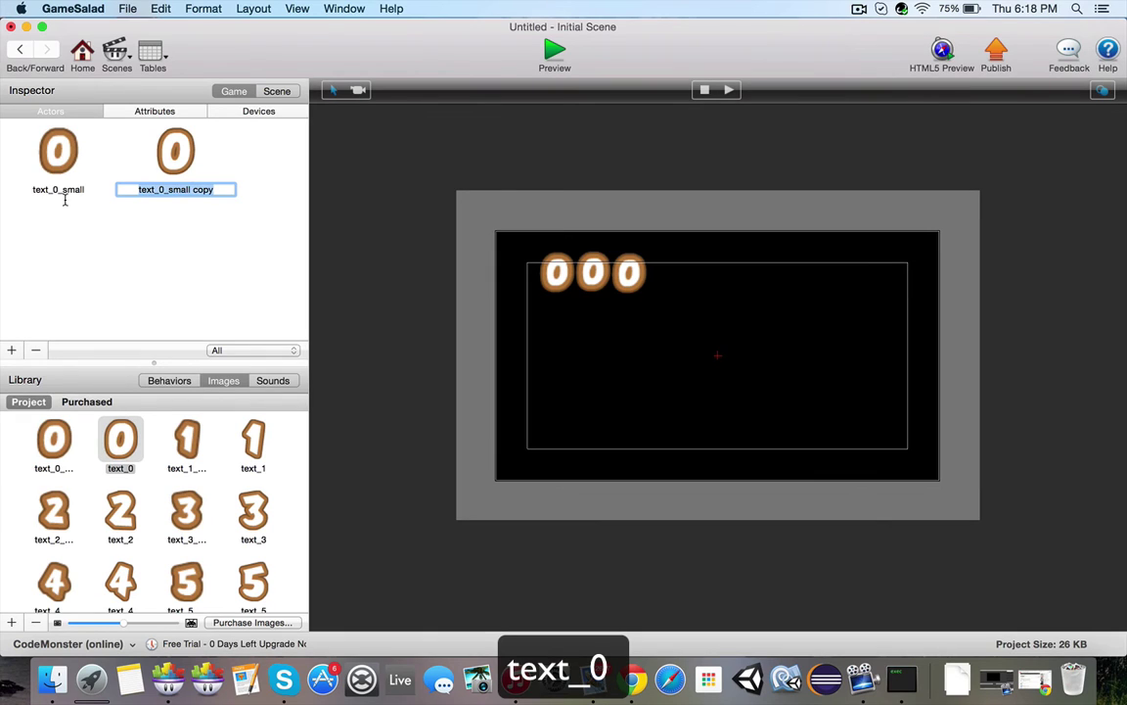
type("te")
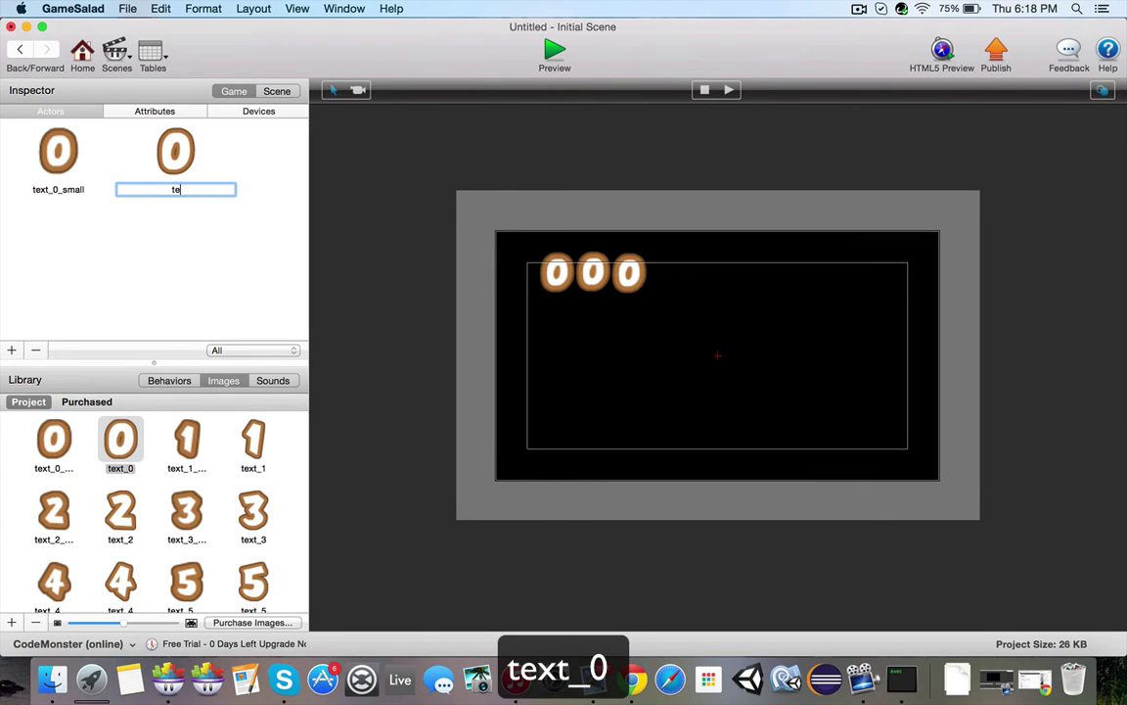
type("xt_0")
key("Return")
In text_0's image expression, remove _small so it uses the ".png" digit images
double_click(175, 152)
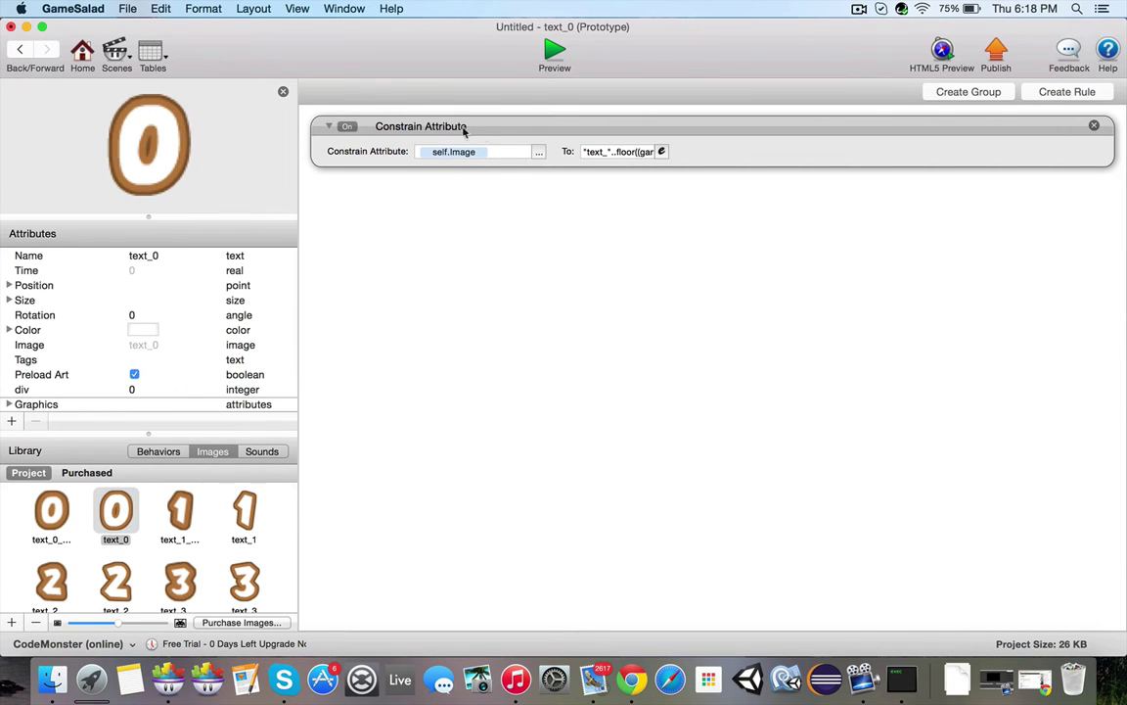
left_click(661, 151)
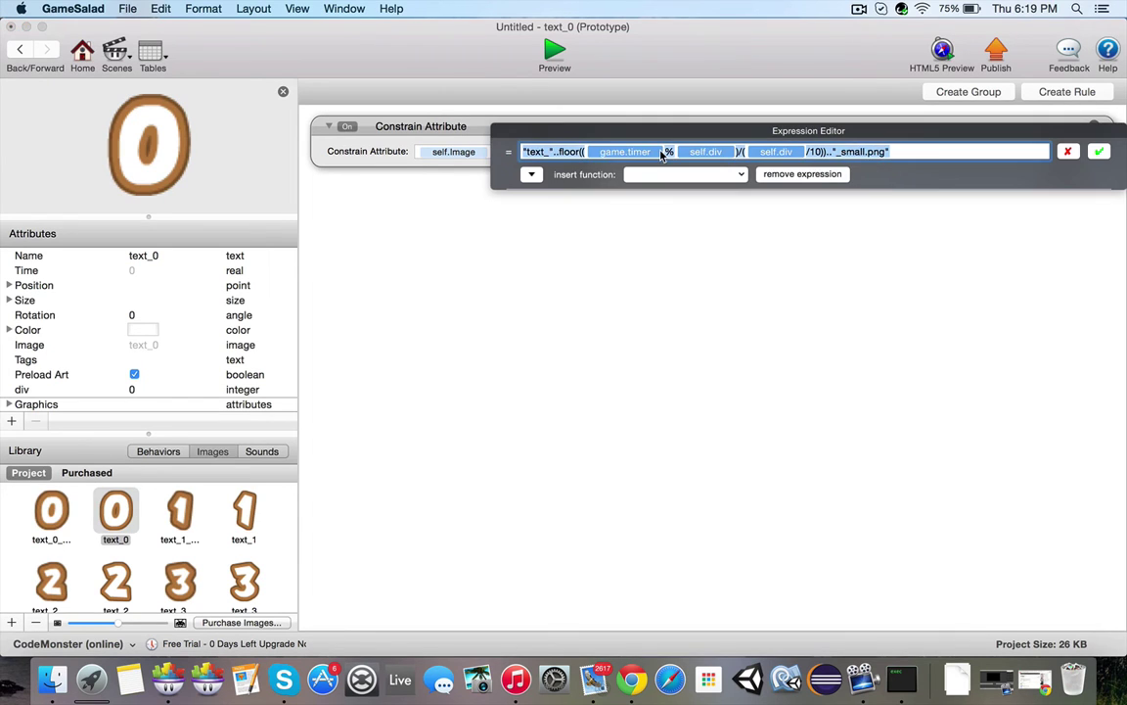
left_click(905, 152)
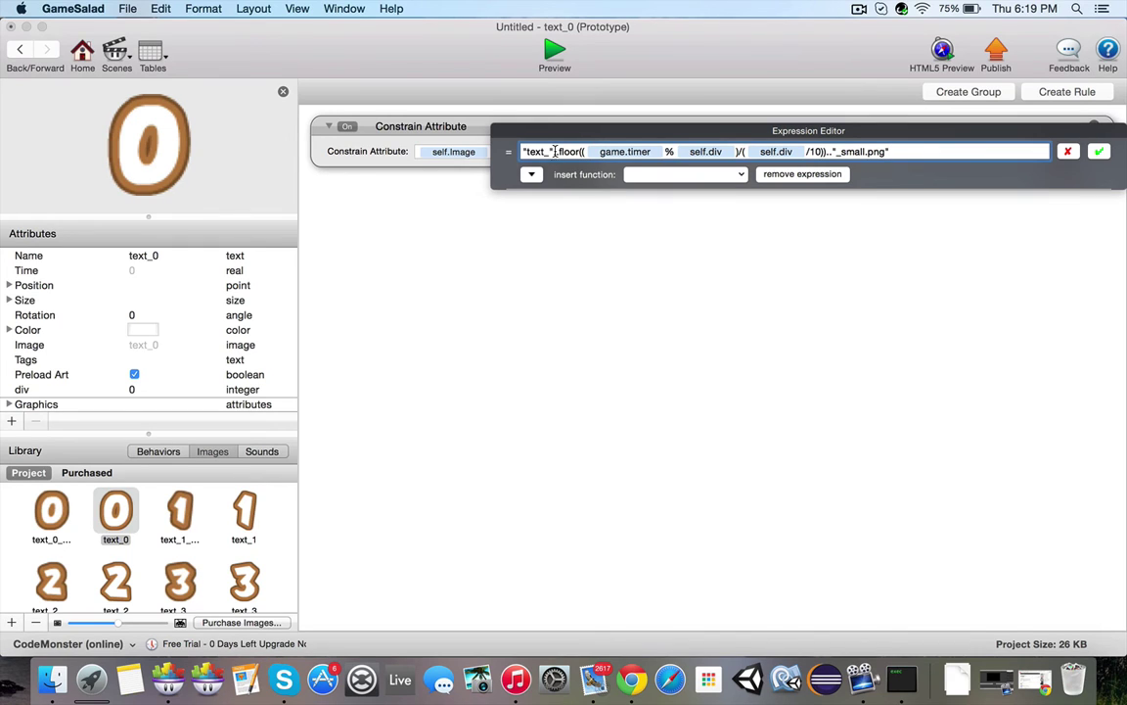
left_click_drag(554, 152, 466, 131)
left_click(837, 151)
key("BackSpace")
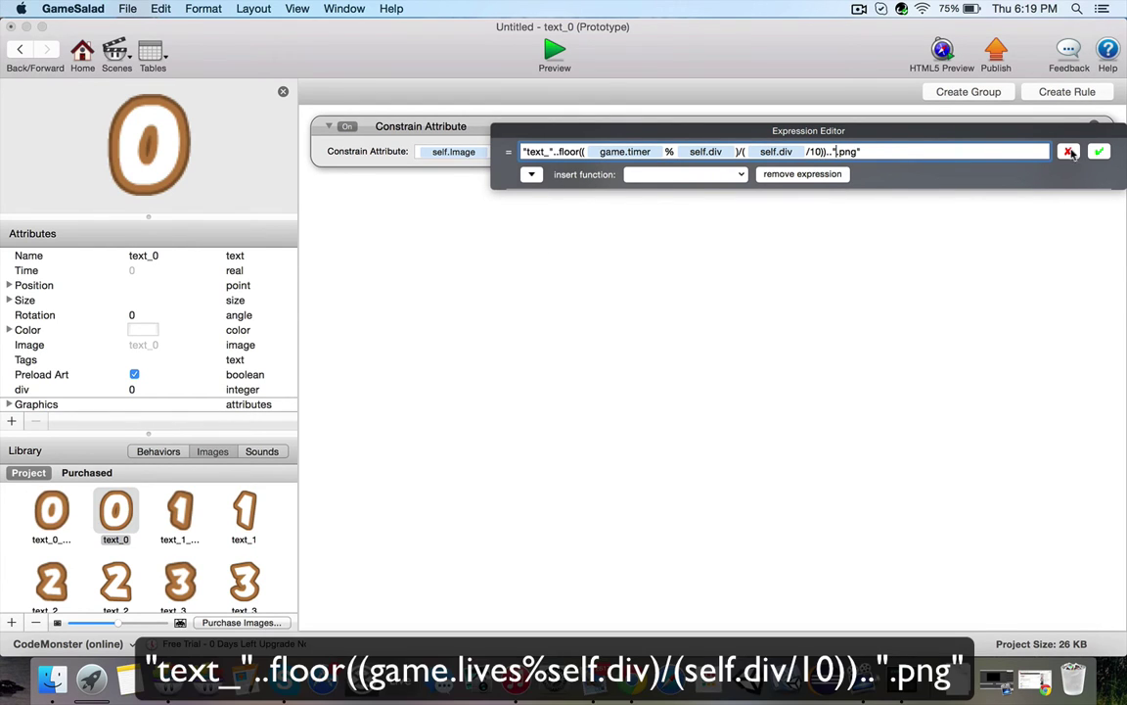
Replace game.timer with game.lives in the expression and confirm it
left_click(631, 151)
left_click(531, 174)
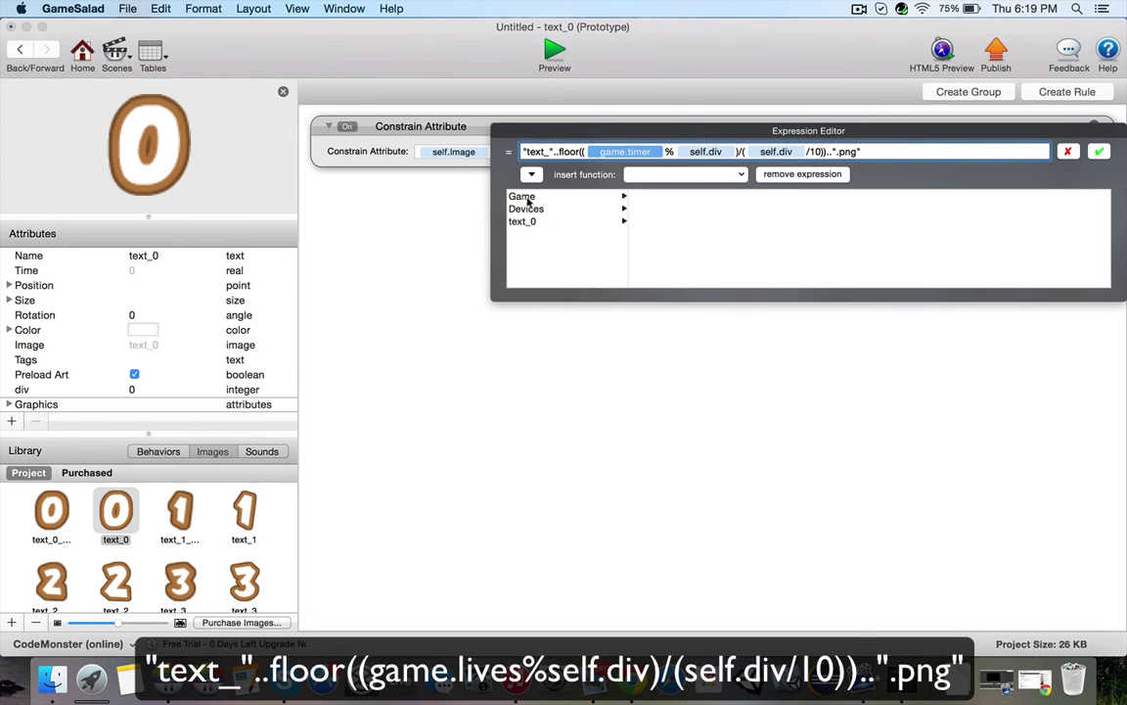
left_click(528, 195)
scroll(688, 201, "down", 3)
scroll(688, 201, "down", 3)
left_click(643, 281)
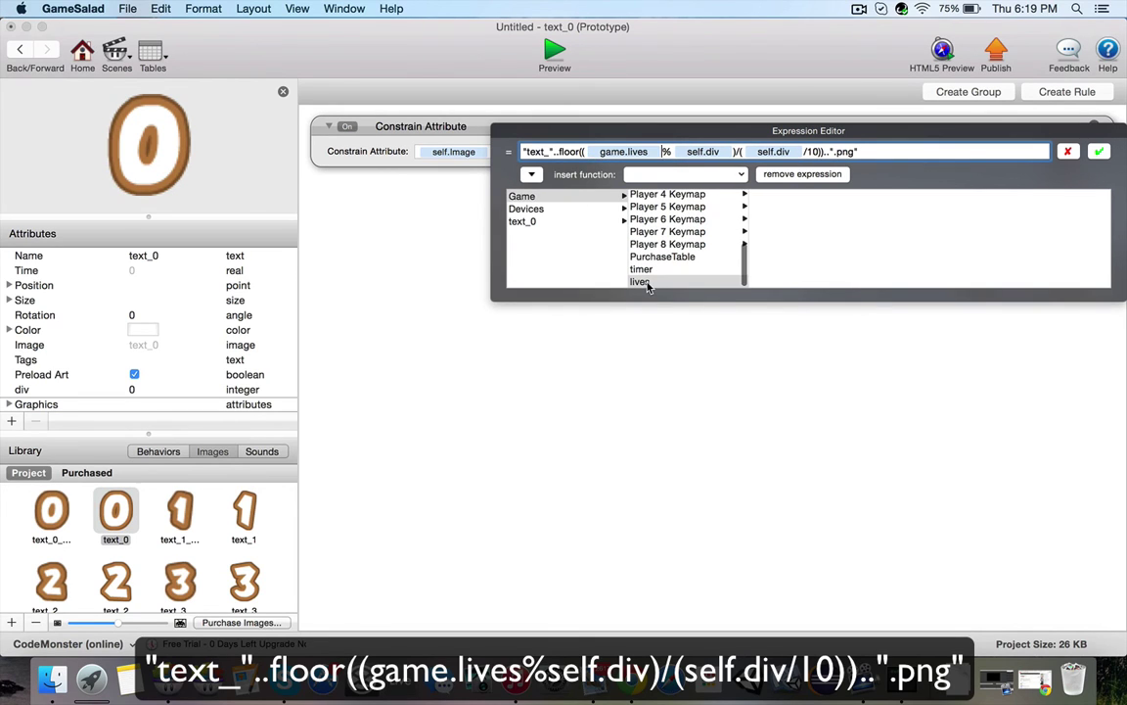
left_click(1099, 153)
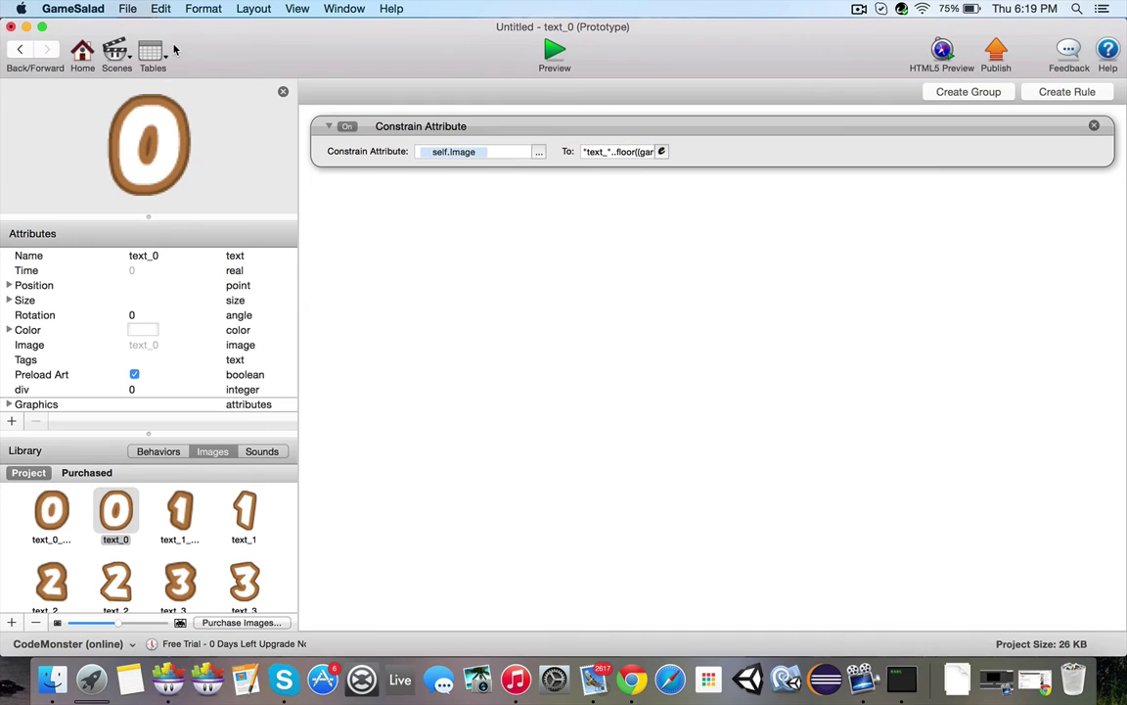
Place a text_0 digit below the top row and duplicate it into a row of three
left_click(78, 57)
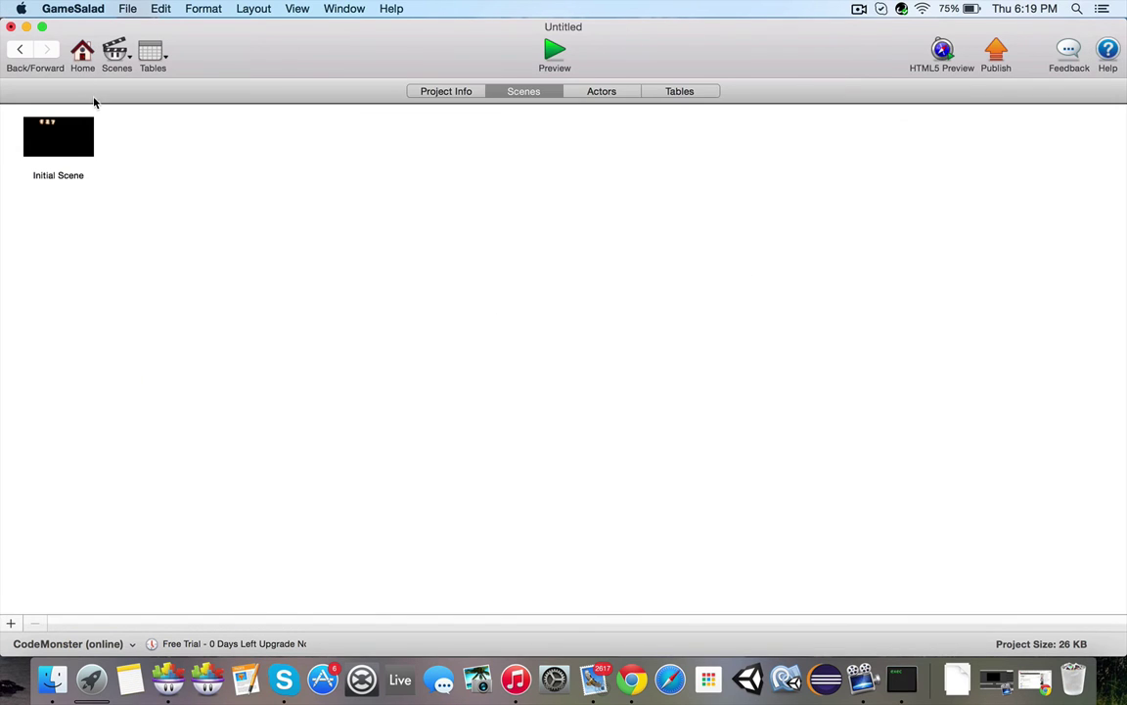
double_click(59, 147)
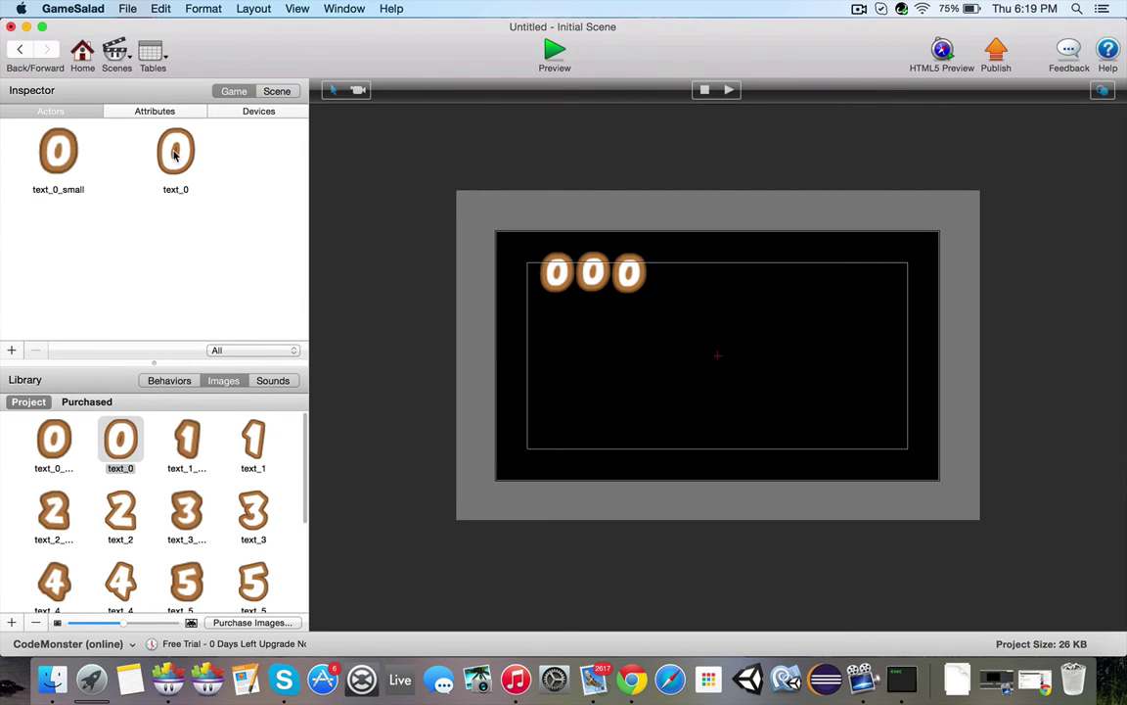
left_click_drag(161, 174, 565, 331)
left_click(567, 326, "alt")
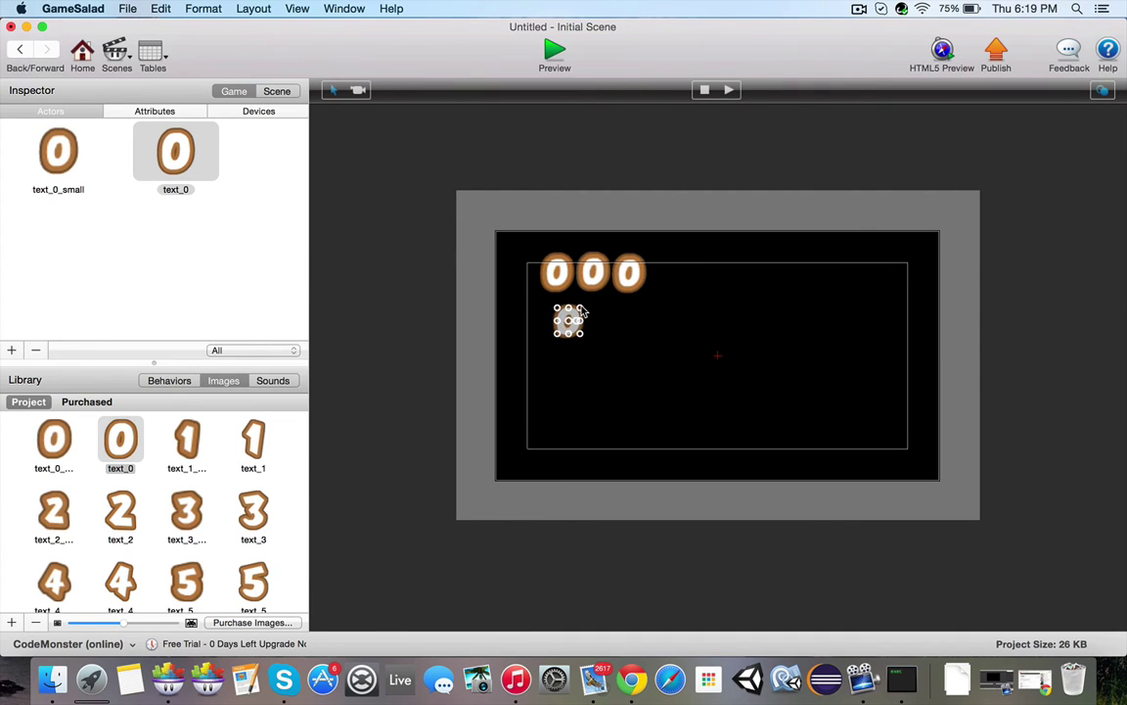
left_click_drag(569, 324, 643, 321, "alt")
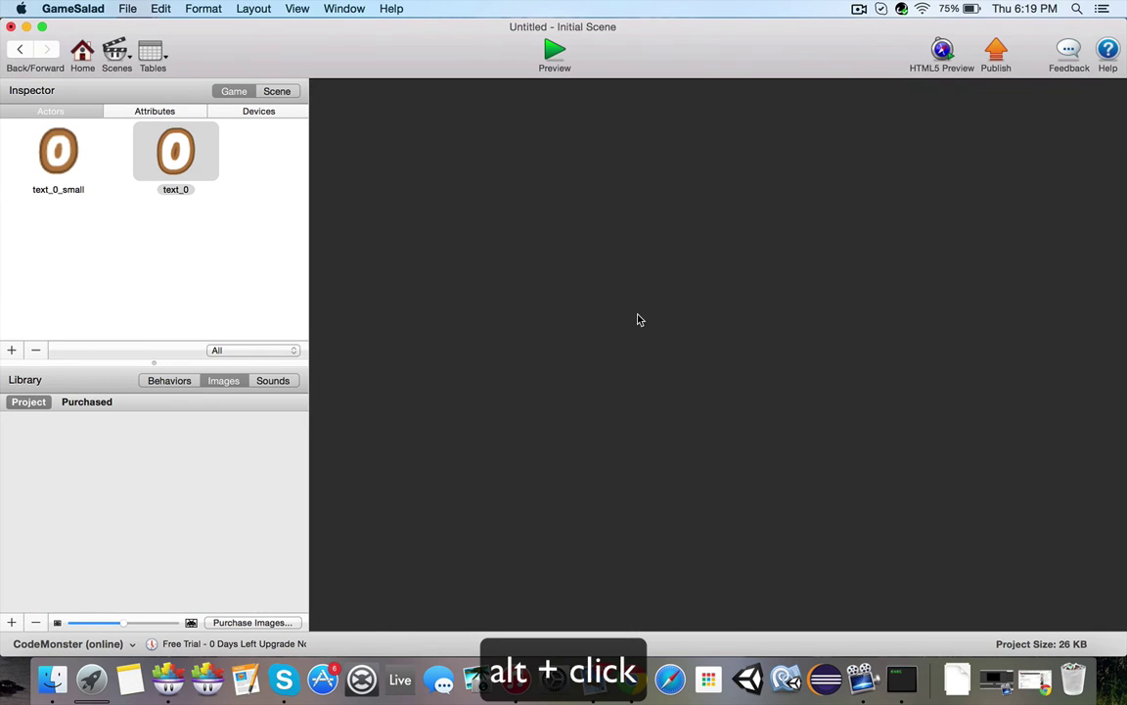
Set the right text_0 digit's div value to 10
double_click(637, 320)
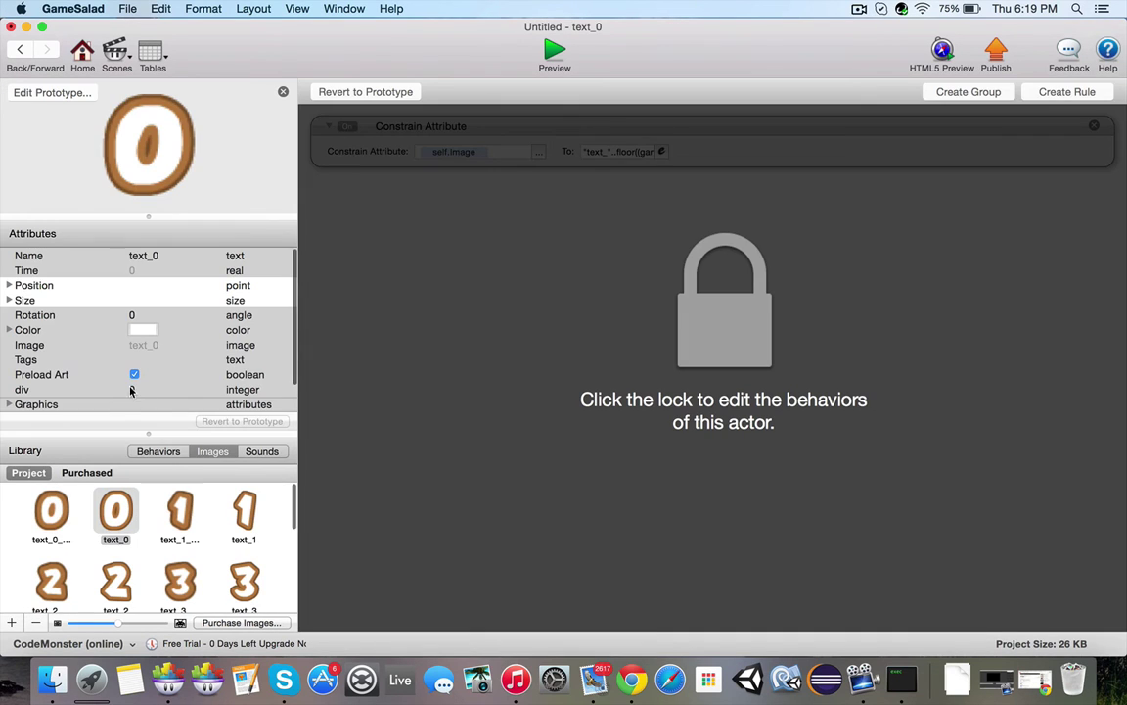
double_click(138, 390)
type("10")
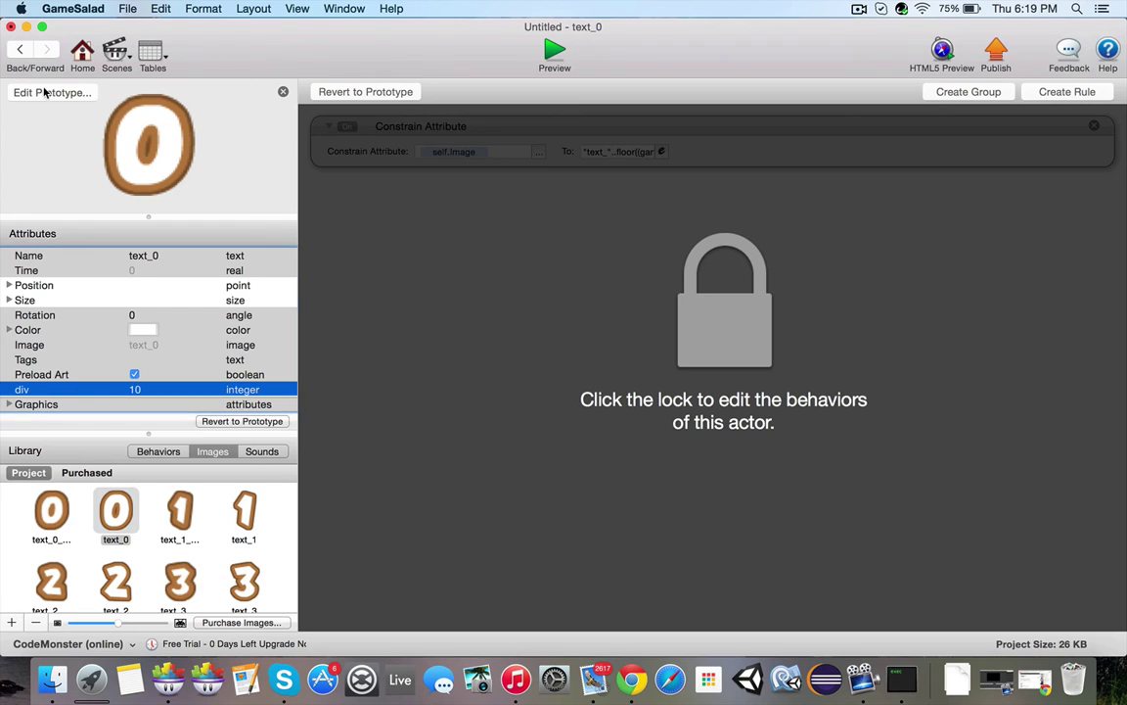
left_click(20, 49)
Set the other two text_0 digits' div values to 100 and 1000
double_click(592, 331)
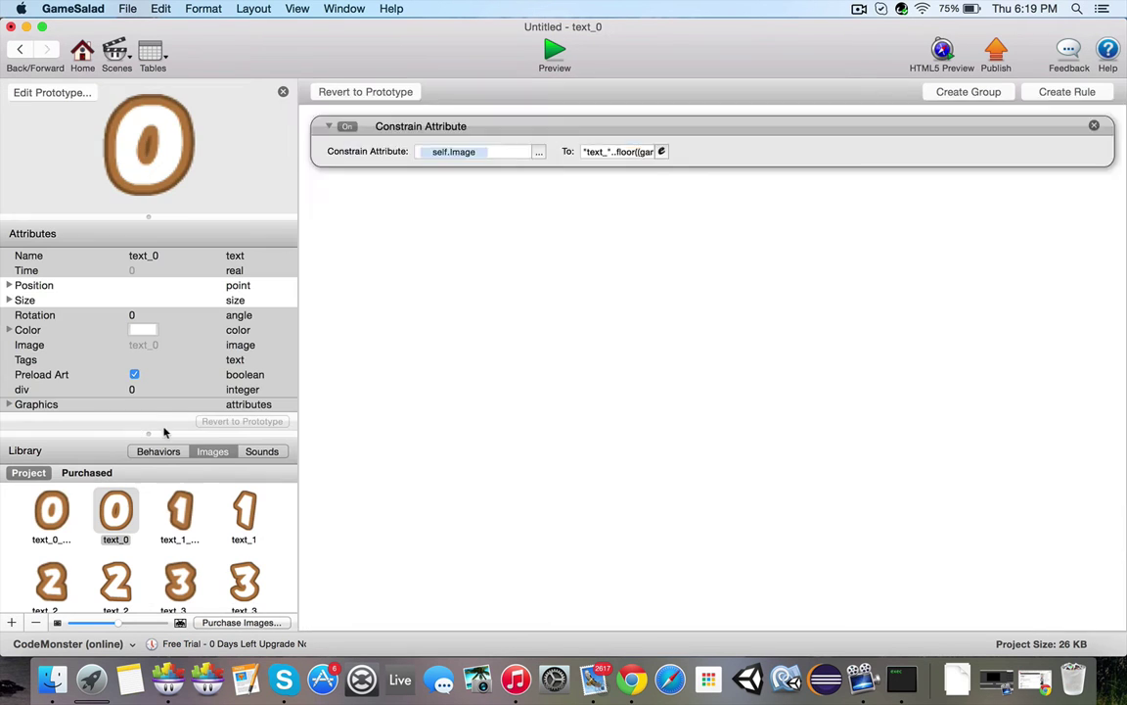
left_click(136, 390)
double_click(136, 390)
type("1")
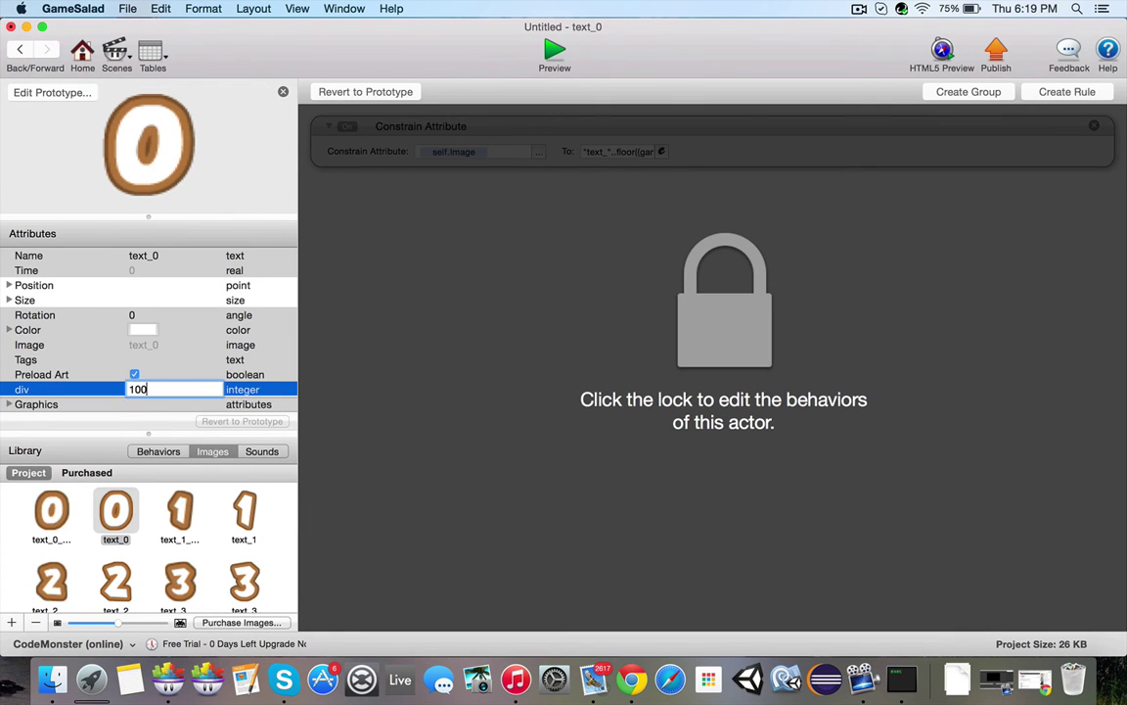
type("00")
left_click(20, 49)
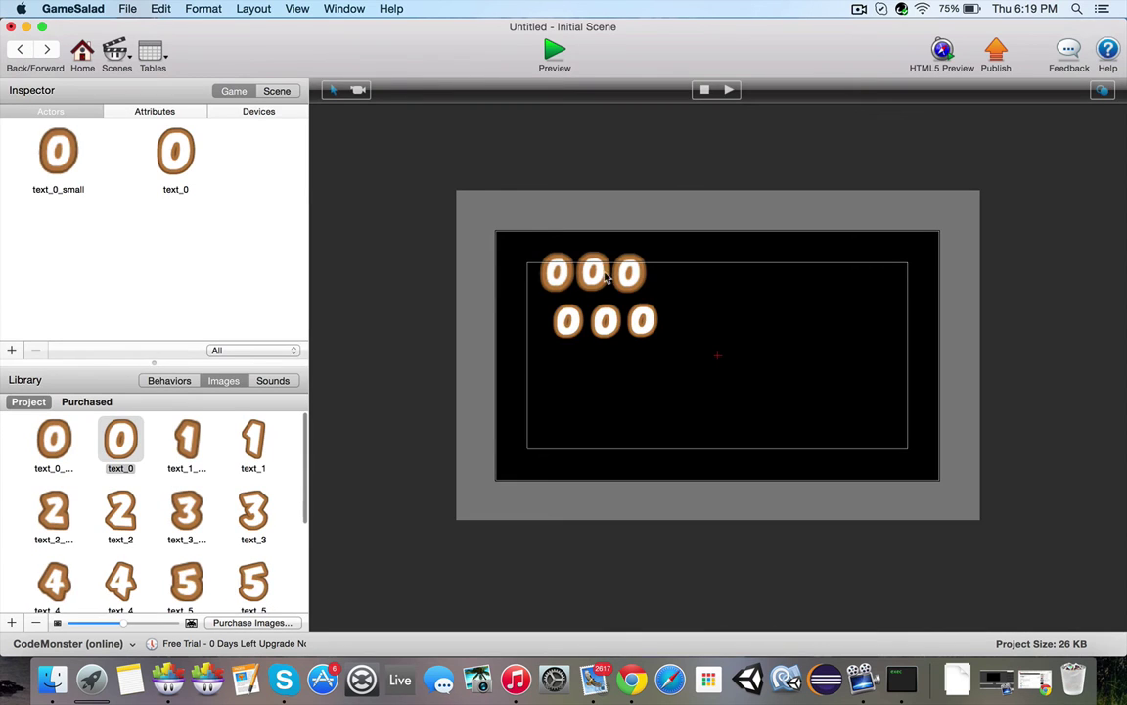
double_click(544, 289)
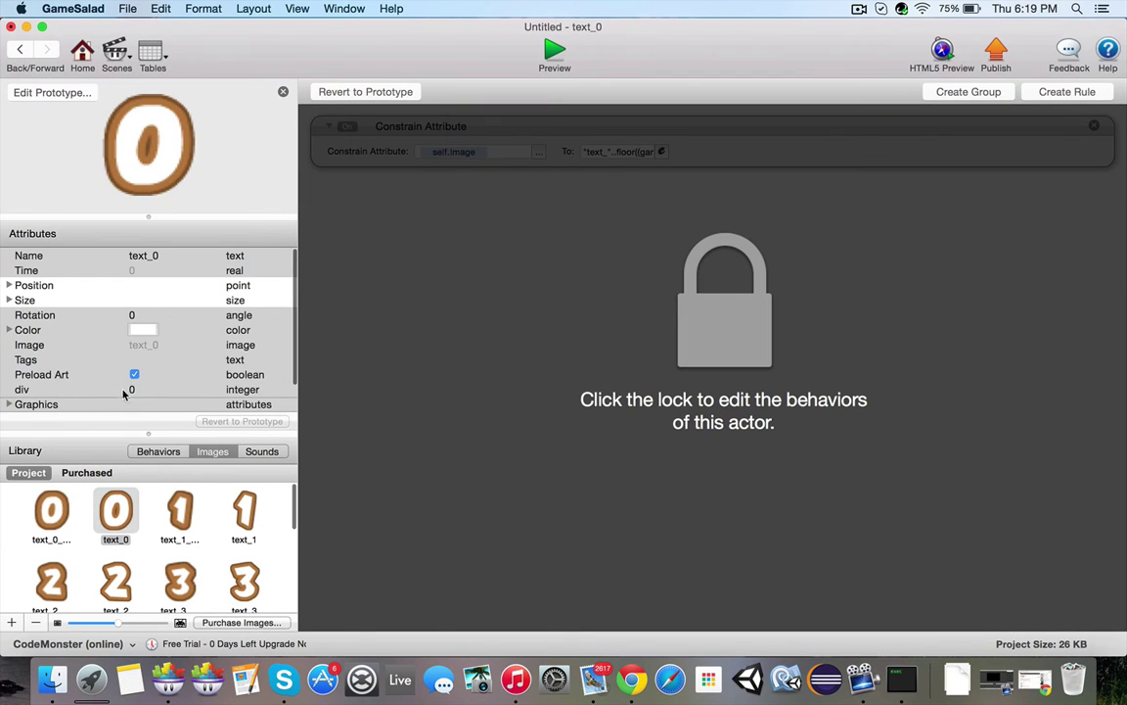
double_click(131, 389)
type("1000")
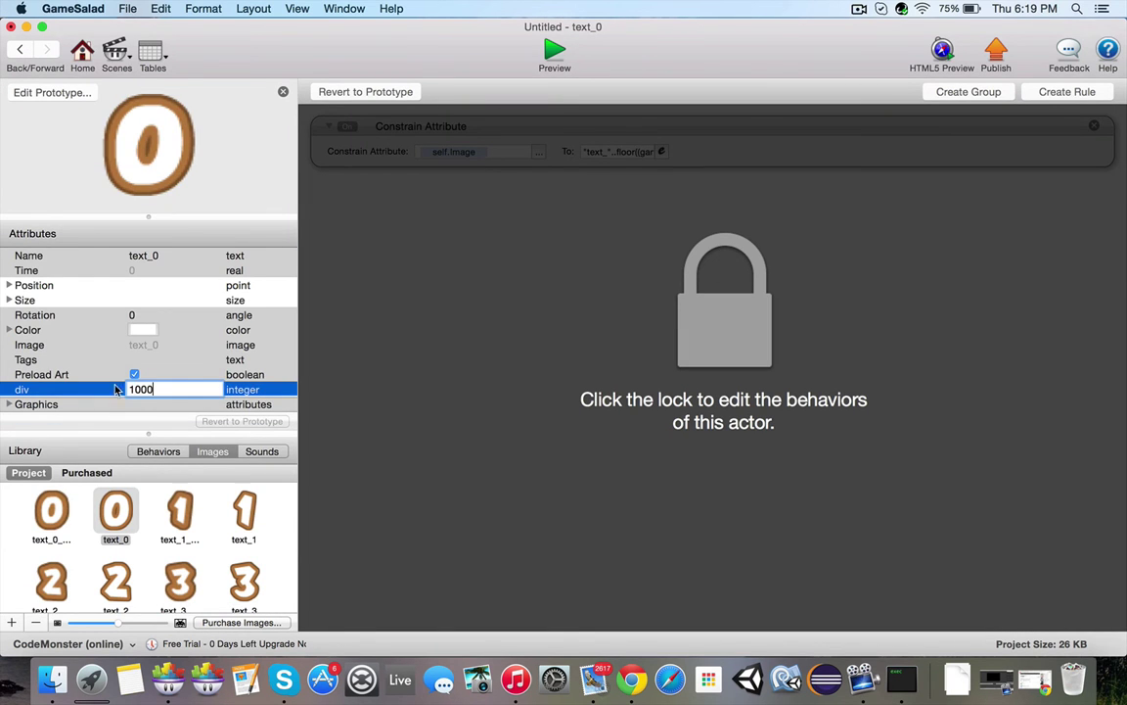
key("Return")
Preview the scene from the project overview and check the rows read 280 over 005
left_click(74, 51)
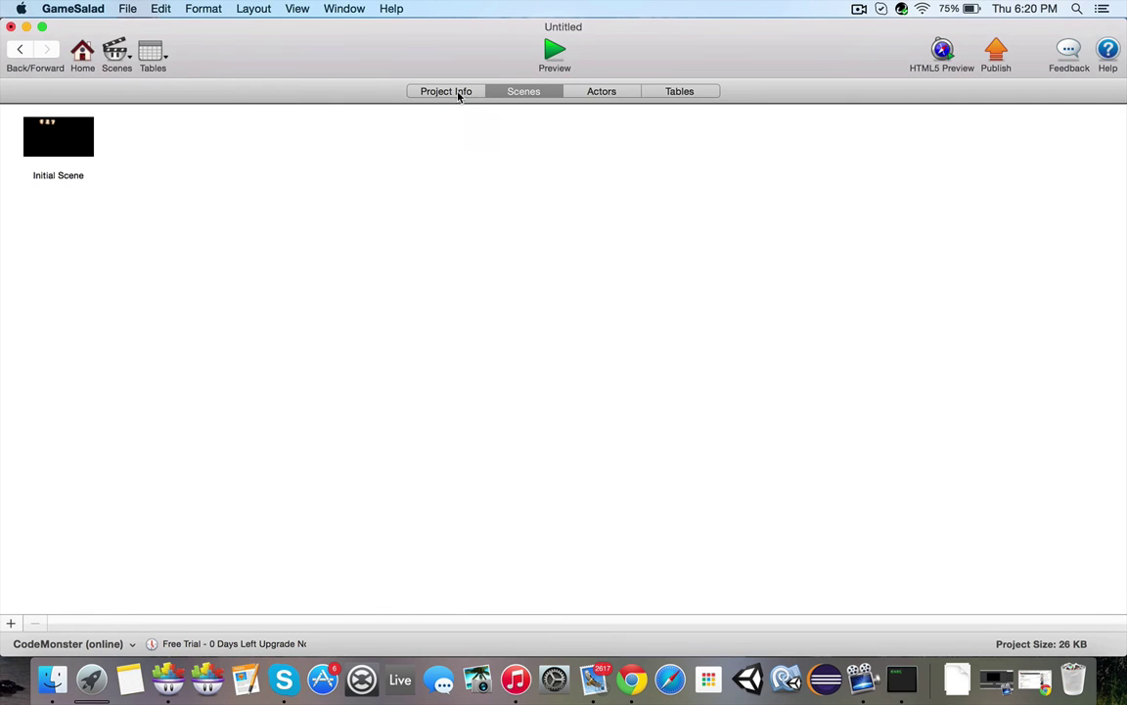
left_click(551, 54)
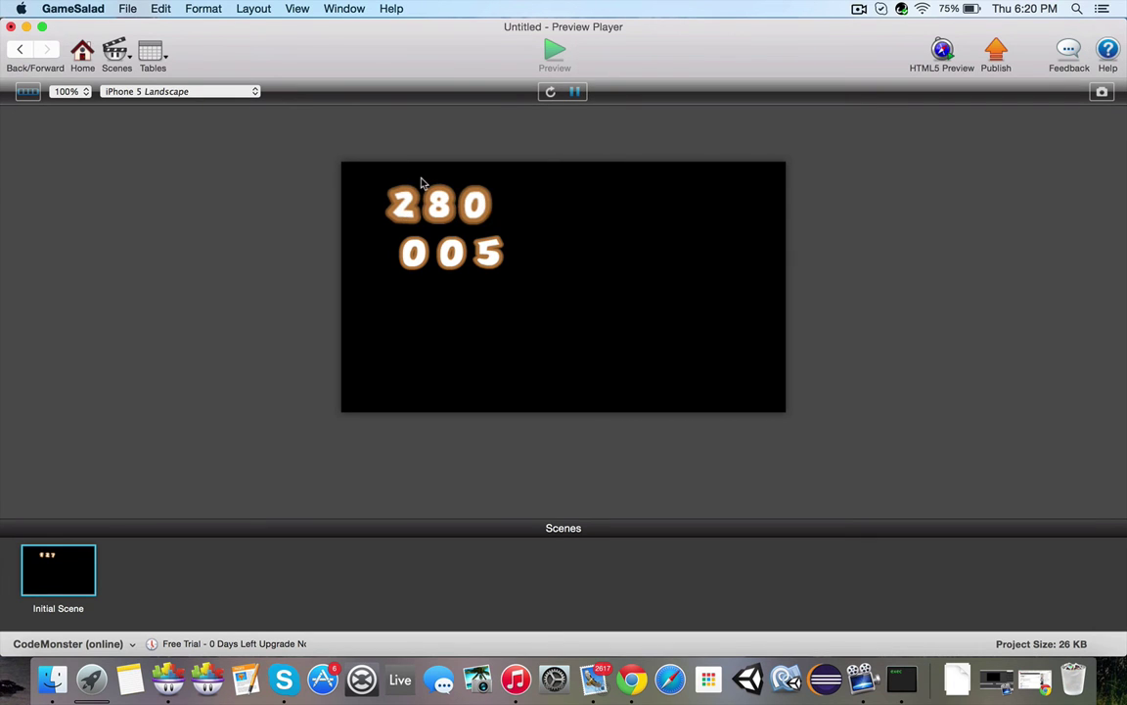
left_click(82, 51)
In the Initial Scene, create a 'control attributes' actor and place it right of the digits
double_click(78, 136)
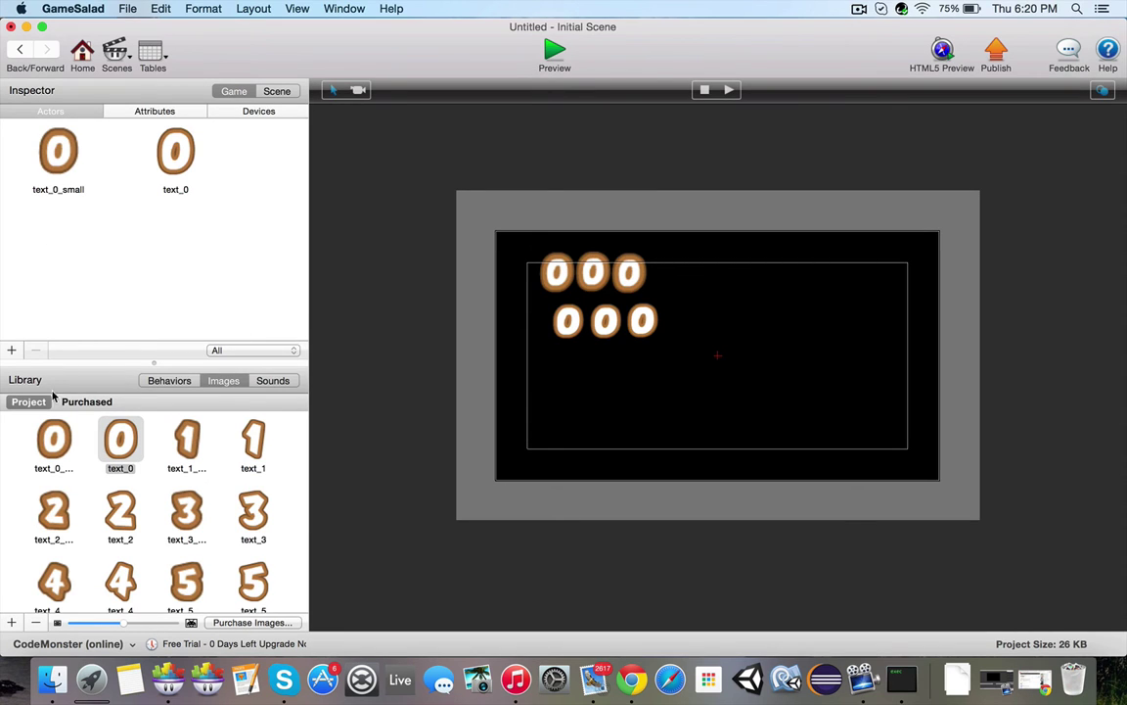
left_click(11, 349)
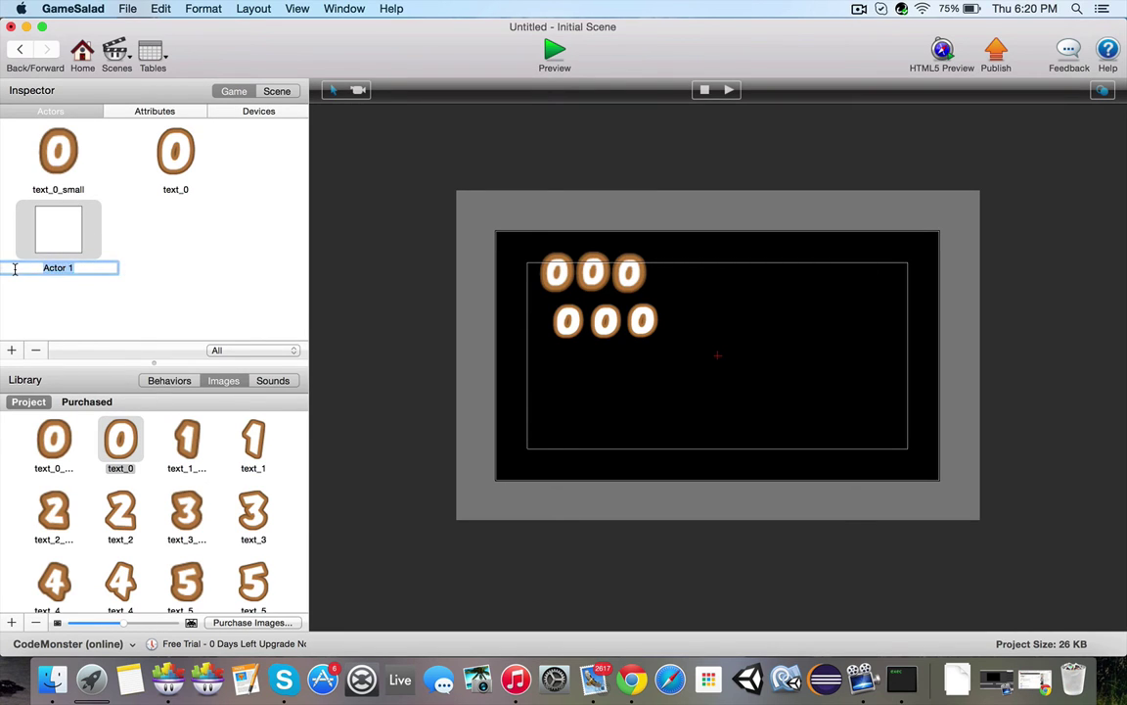
type("control attributes")
key("Return")
left_click_drag(60, 217, 784, 352)
double_click(785, 352)
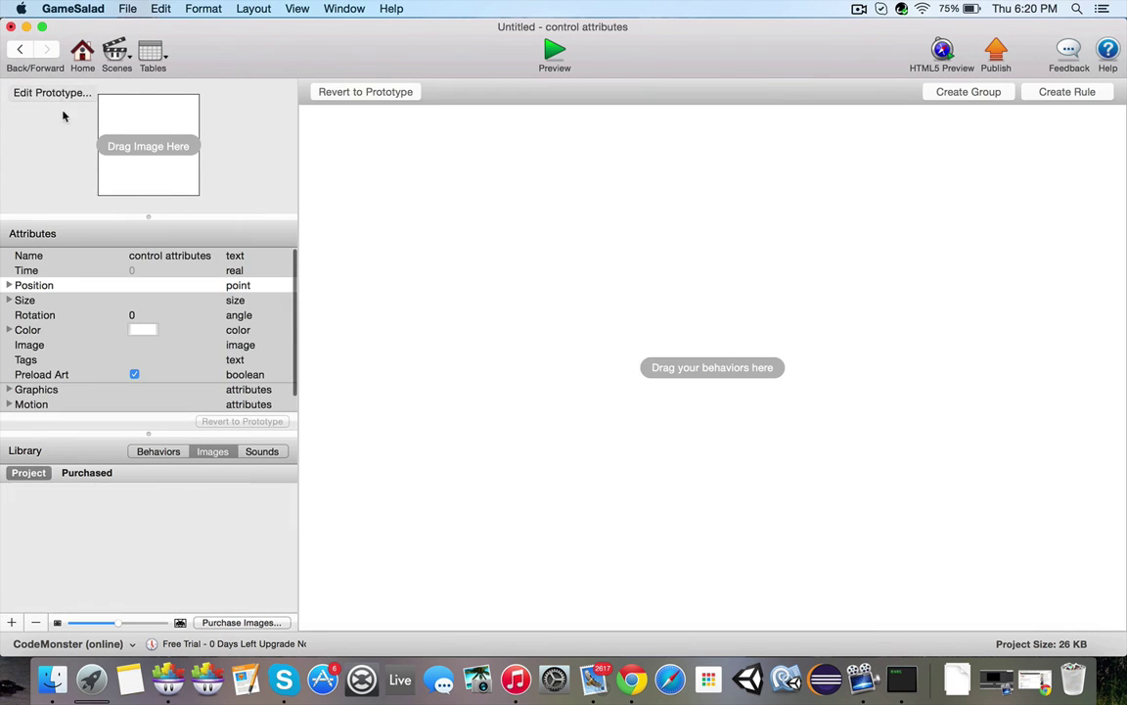
In the actor's prototype, add a rule triggered when the actor receives a touch event
left_click(57, 93)
left_click(1066, 91)
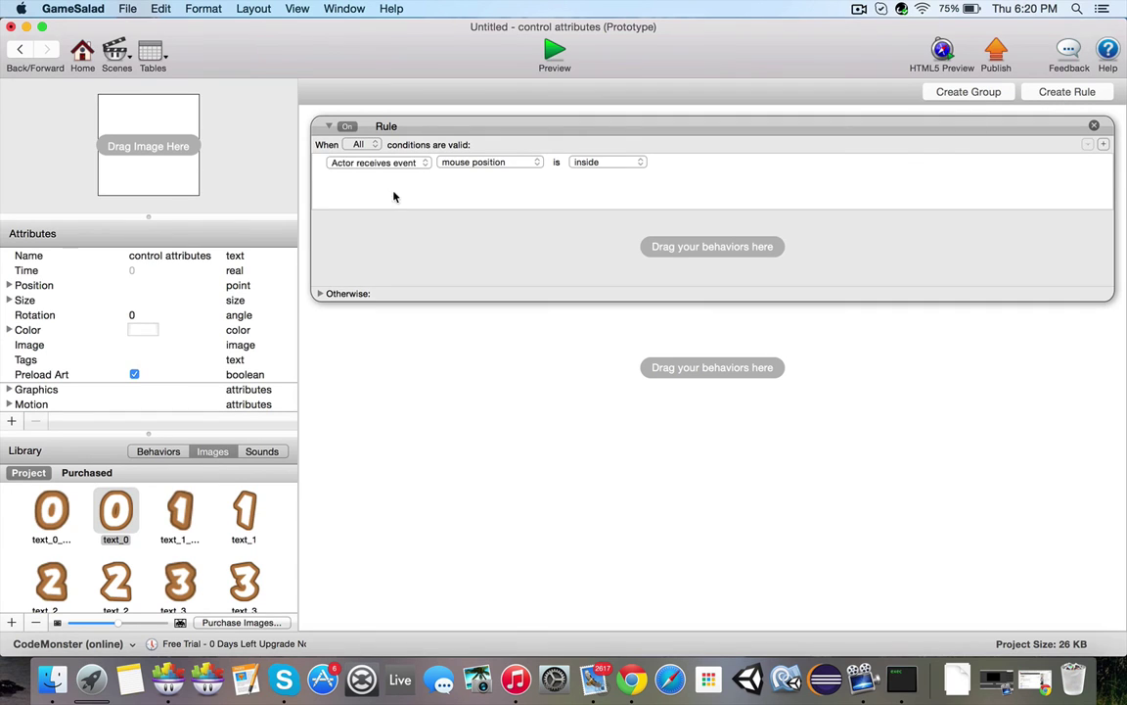
left_click(377, 162)
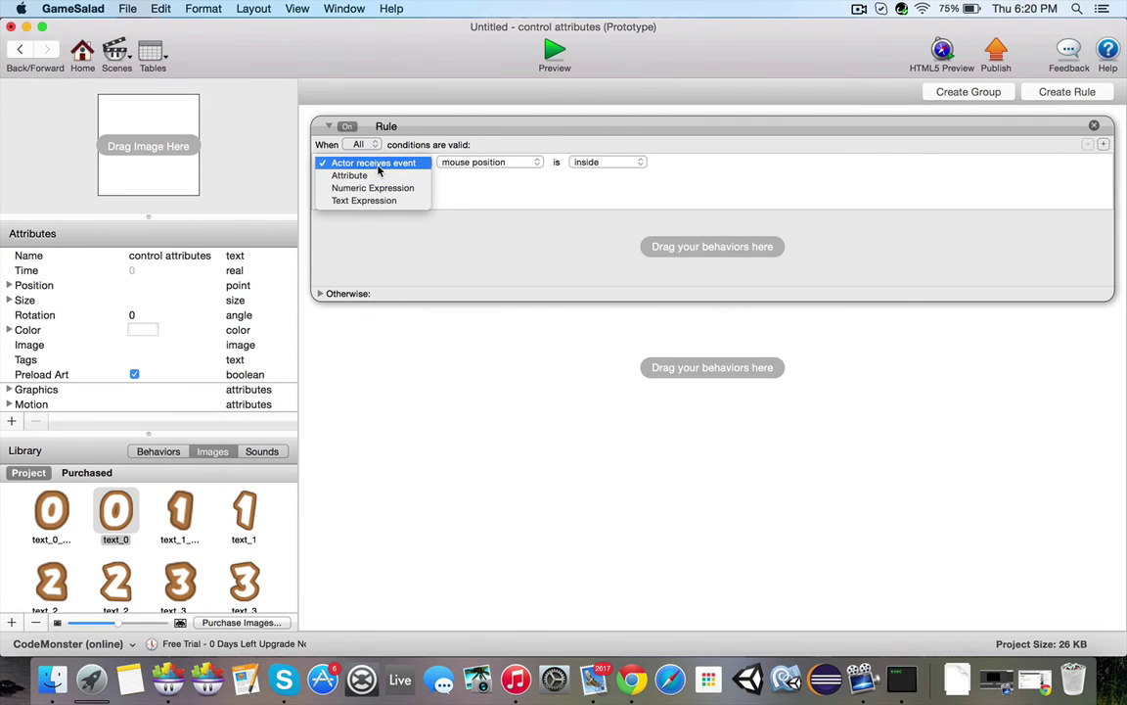
left_click(378, 167)
left_click(491, 162)
left_click(483, 174)
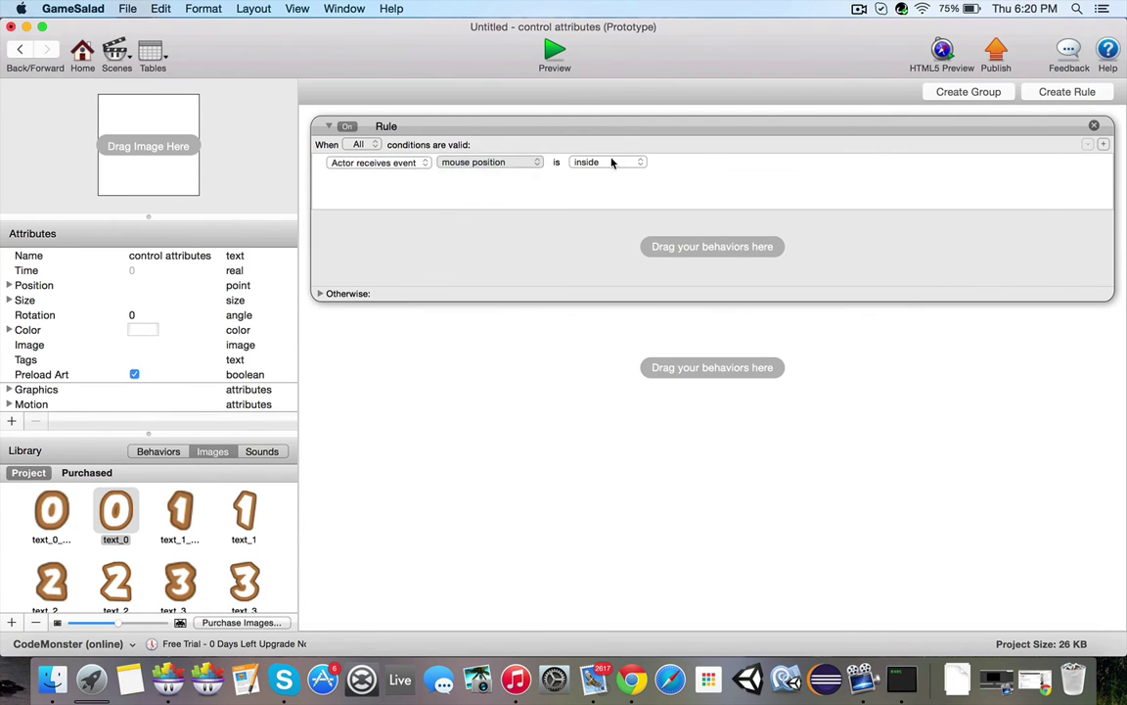
Add a Change Attribute behavior setting game.lives to game.lives+7
left_click(172, 451)
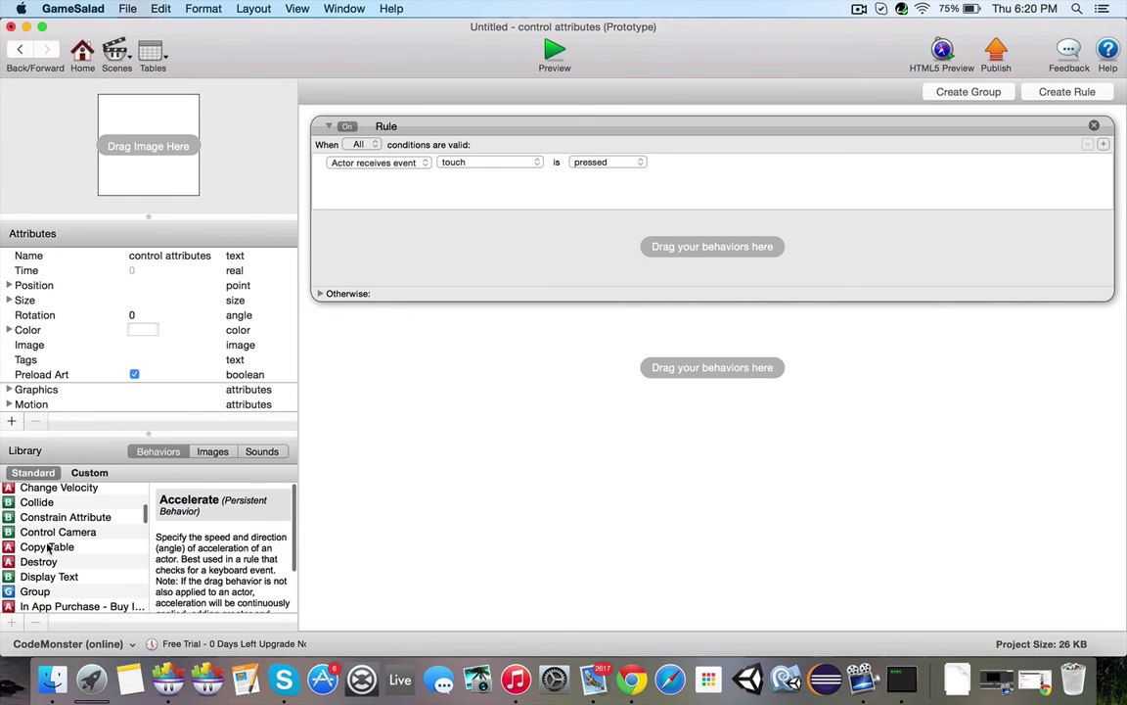
scroll(59, 529, "up", 5)
left_click_drag(60, 565, 424, 249)
left_click(542, 252)
left_click(550, 268)
scroll(671, 313, "down", 5)
left_click(658, 355)
left_click(664, 252)
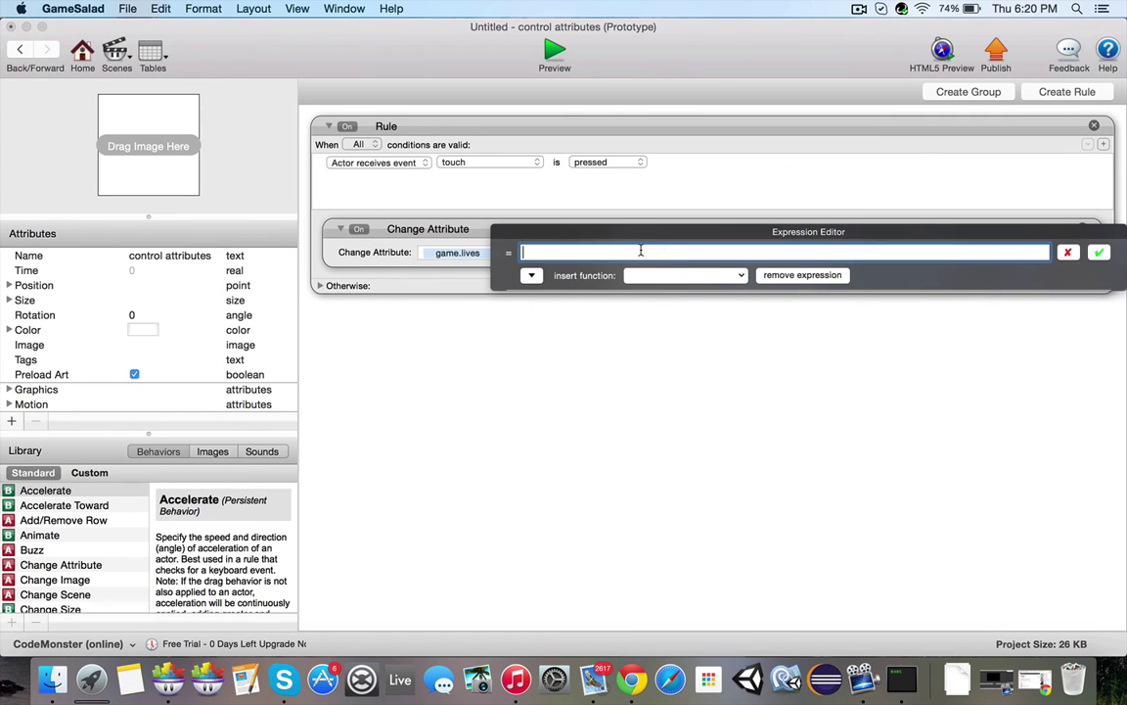
left_click(531, 275)
left_click(533, 298)
scroll(670, 367, "down", 5)
left_click(662, 383)
type("+7")
key("Return")
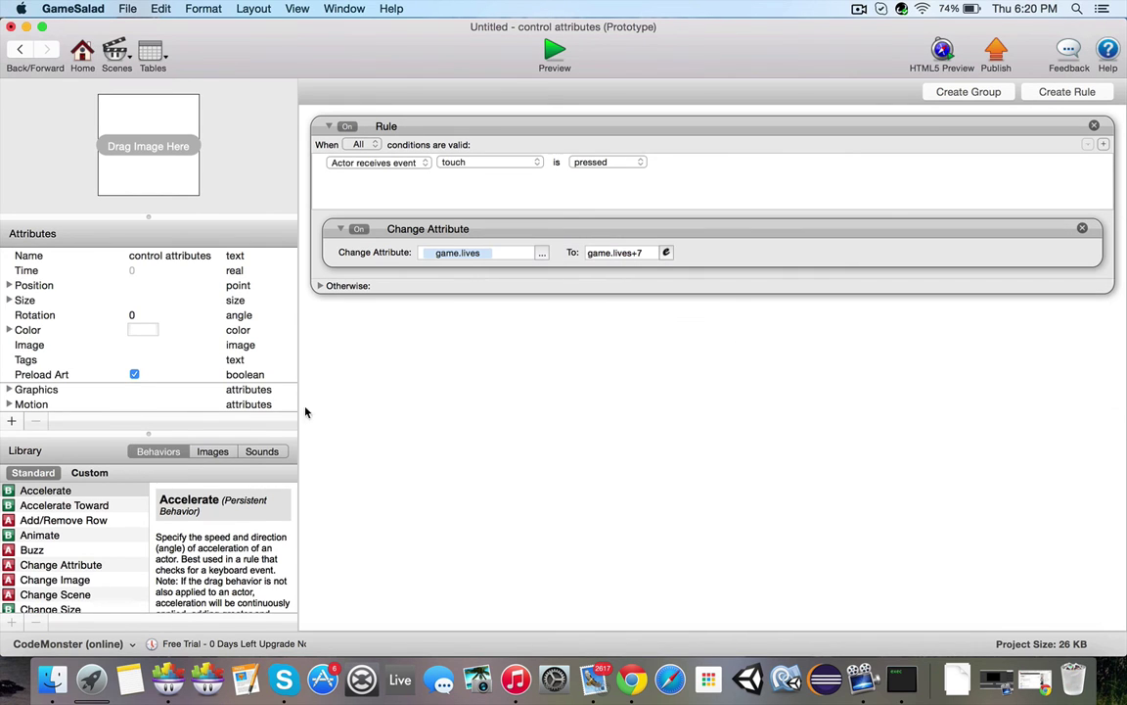
Add a second Change Attribute behavior setting game.timer to game.timer-4
left_click_drag(44, 573, 468, 292)
left_click(541, 320)
left_click(550, 336)
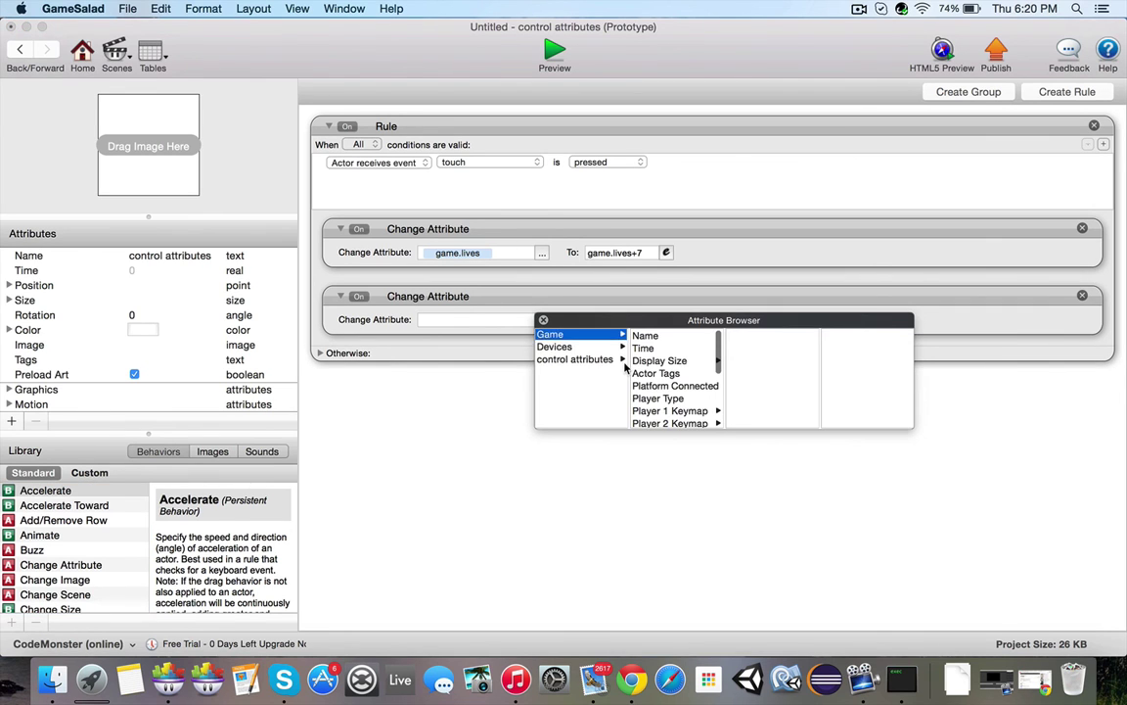
scroll(657, 411, "down", 5)
left_click(643, 405)
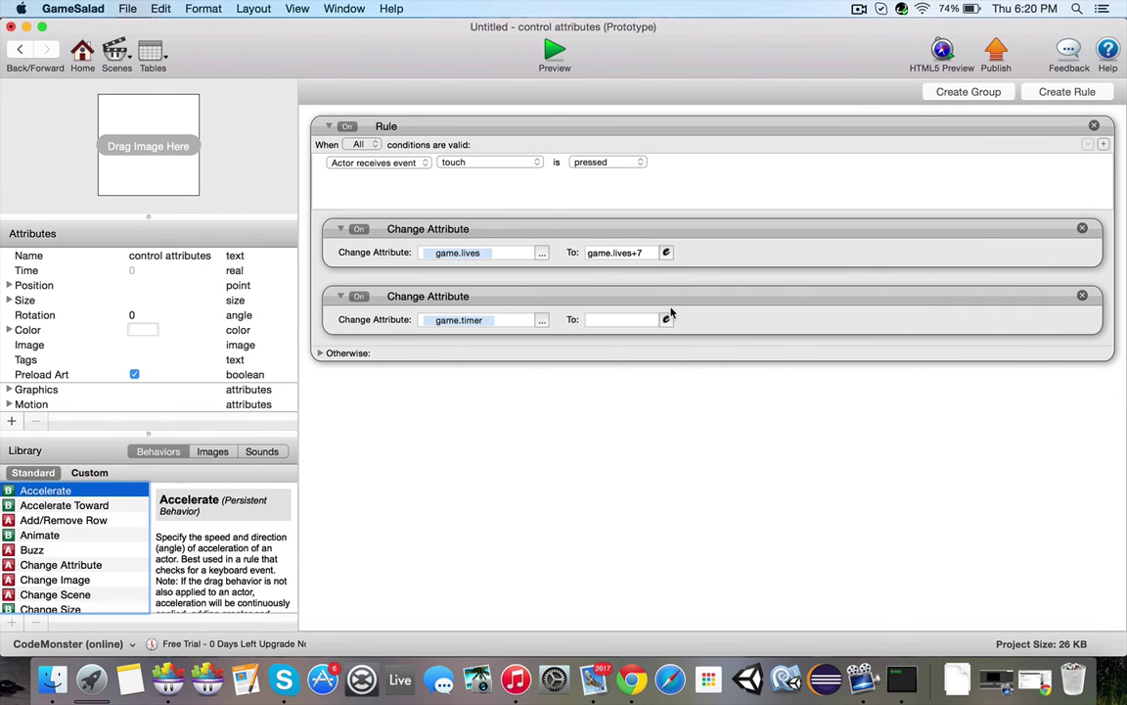
left_click(666, 320)
left_click(531, 342)
left_click(533, 364)
scroll(651, 421, "down", 5)
left_click(656, 437)
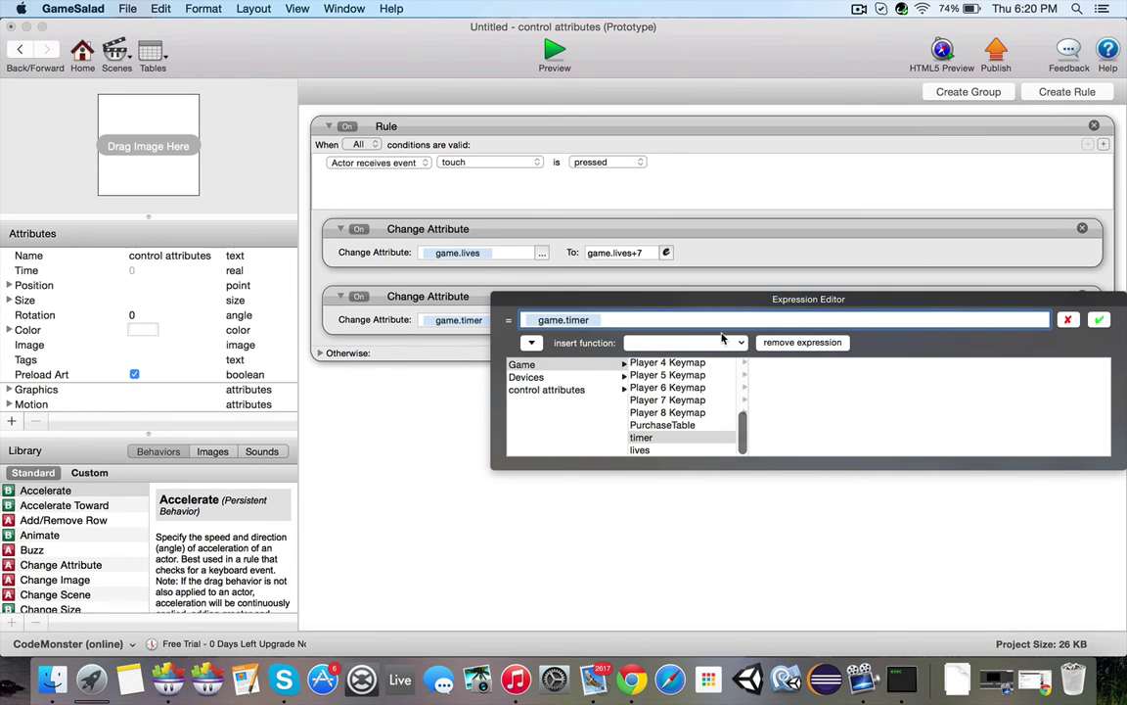
type("-4")
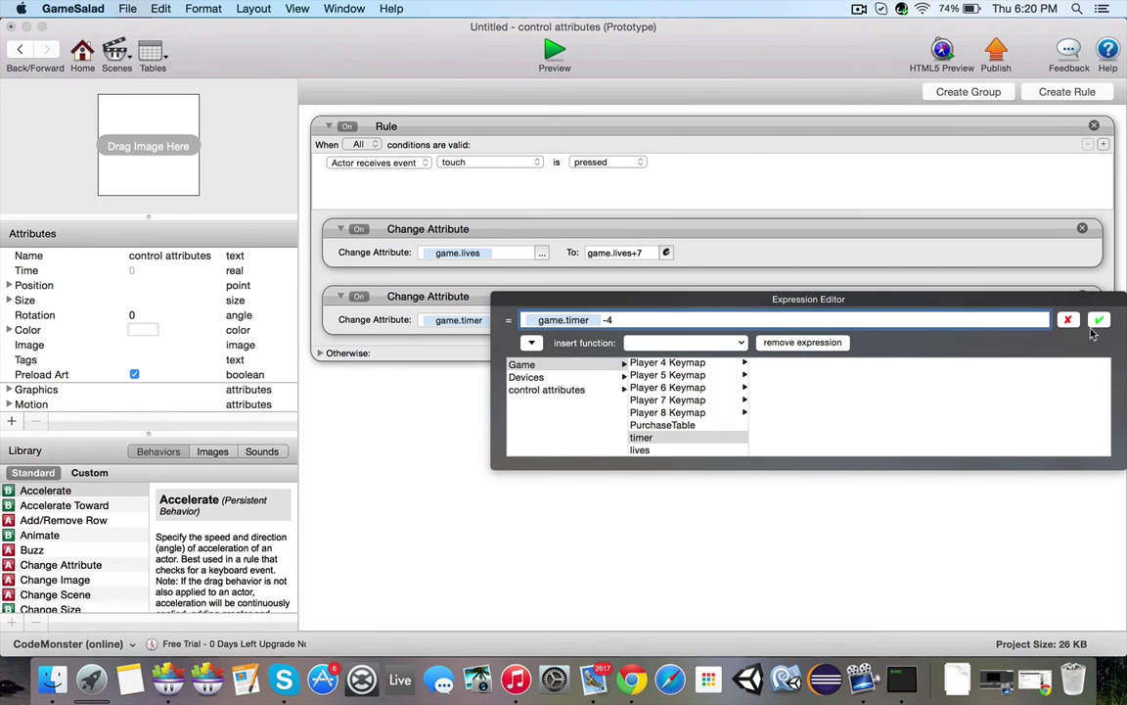
key("Return")
Preview and touch the white square twice, driving the rows to 148 and 236, then reopen Initial Scene
left_click(554, 59)
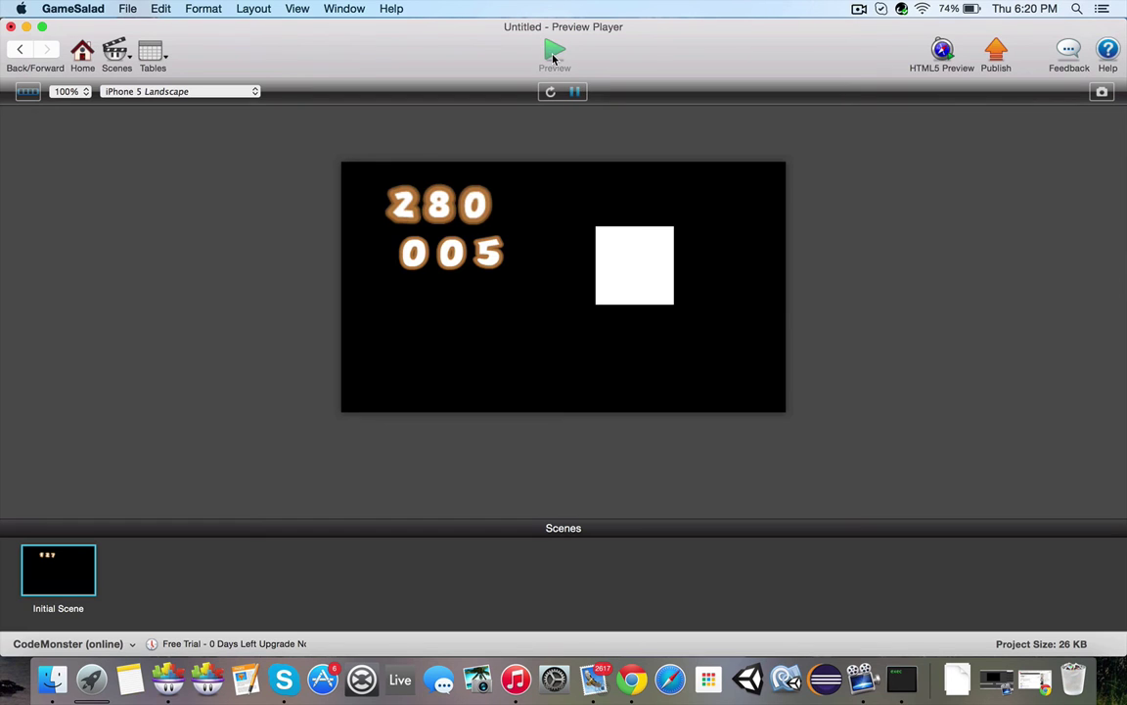
left_click(631, 262)
left_click(630, 265)
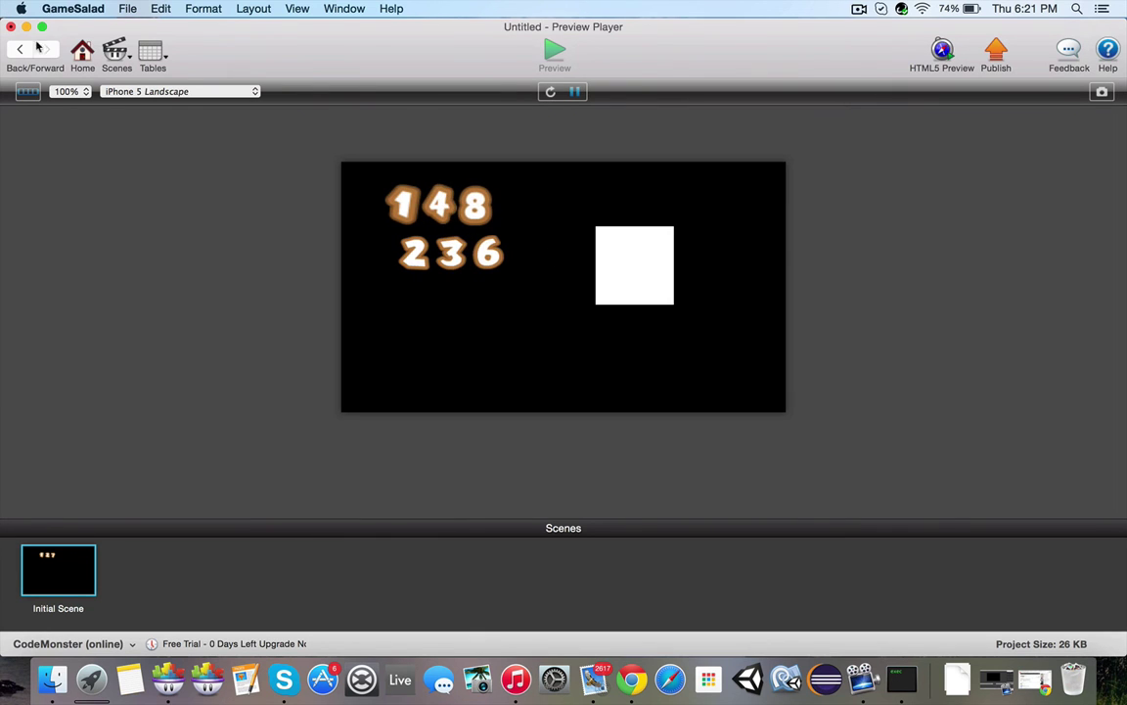
left_click(81, 57)
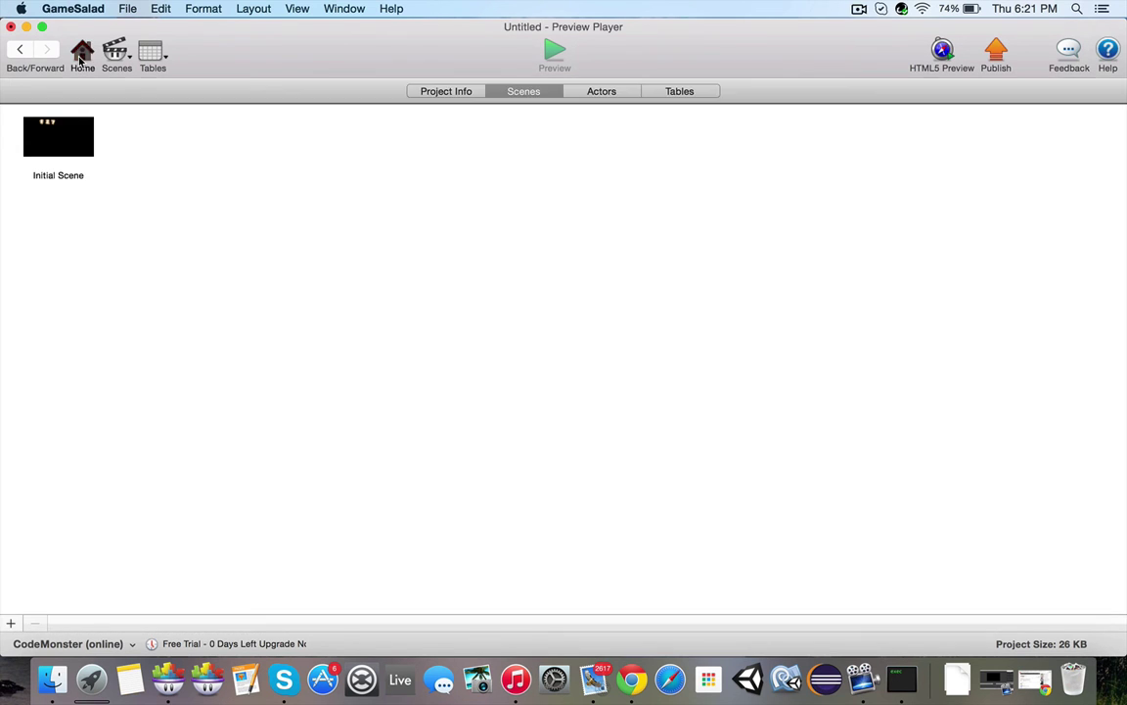
double_click(57, 169)
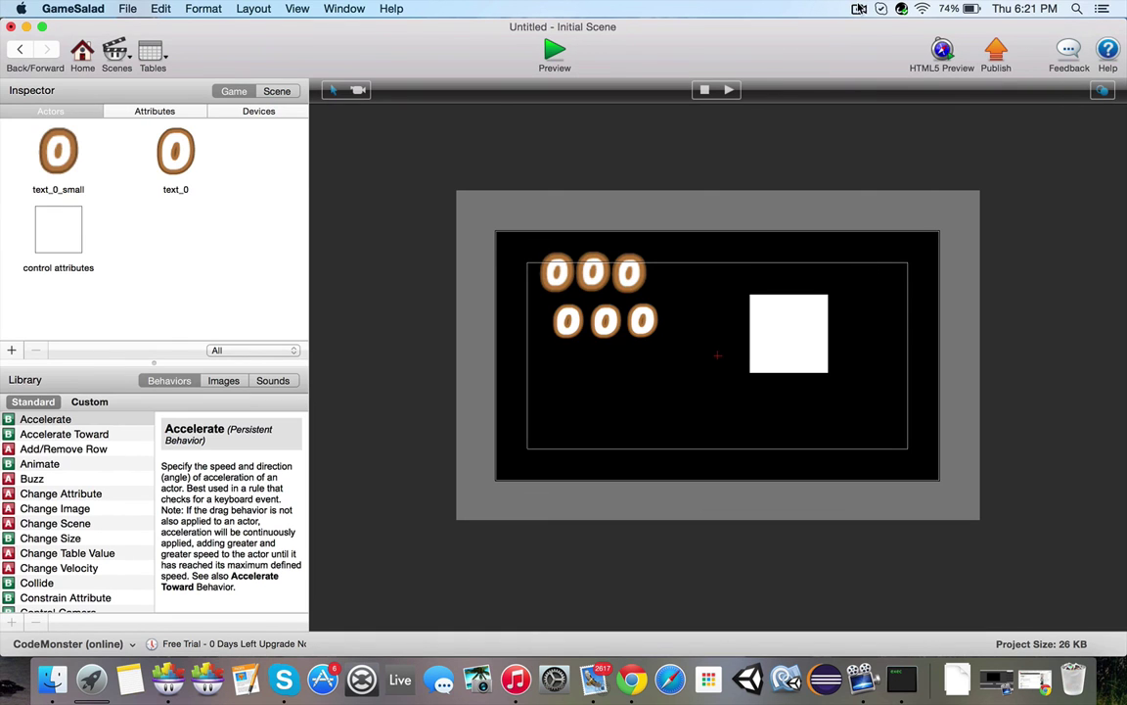